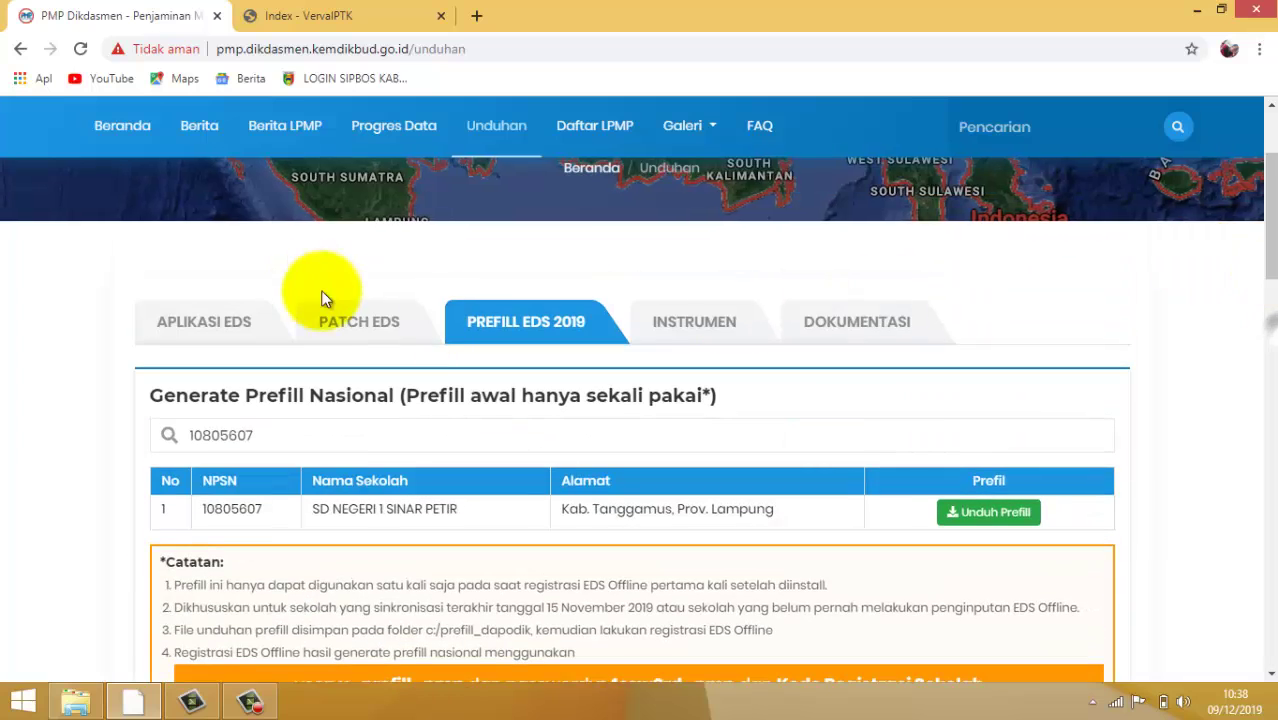
Open the EDS Daring 2019 web application from the EDS applications section of the PMP download page.
click(467, 48)
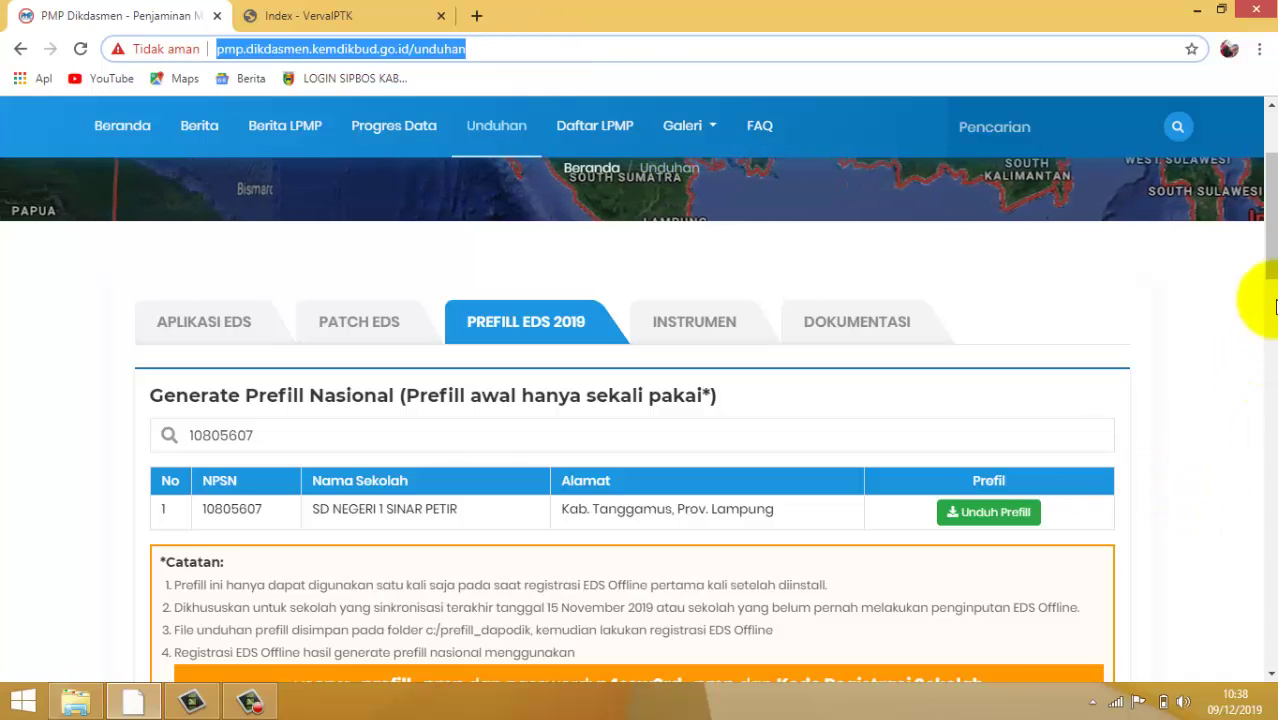
click(1272, 293)
mouse_move(1272, 293)
mouse_down()
mouse_move(1268, 371)
mouse_move(1268, 285)
mouse_up()
scroll(128, 214, up, 2)
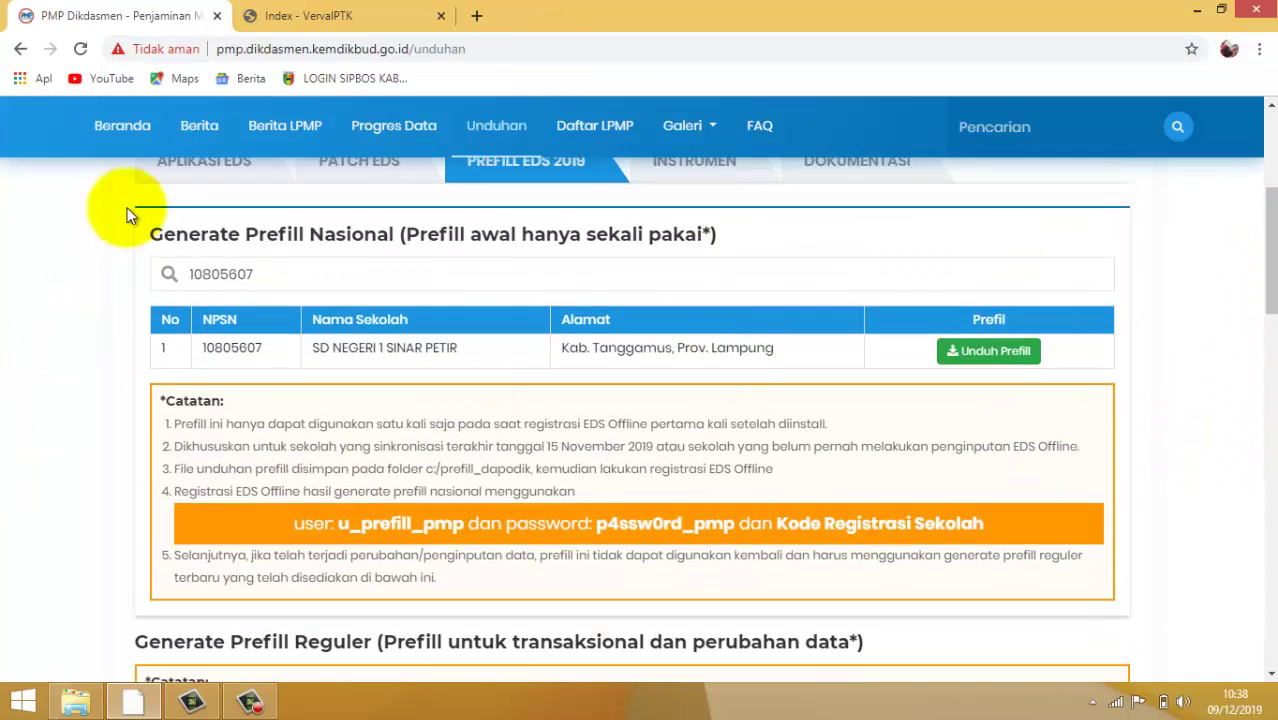
scroll(566, 371, up, 2)
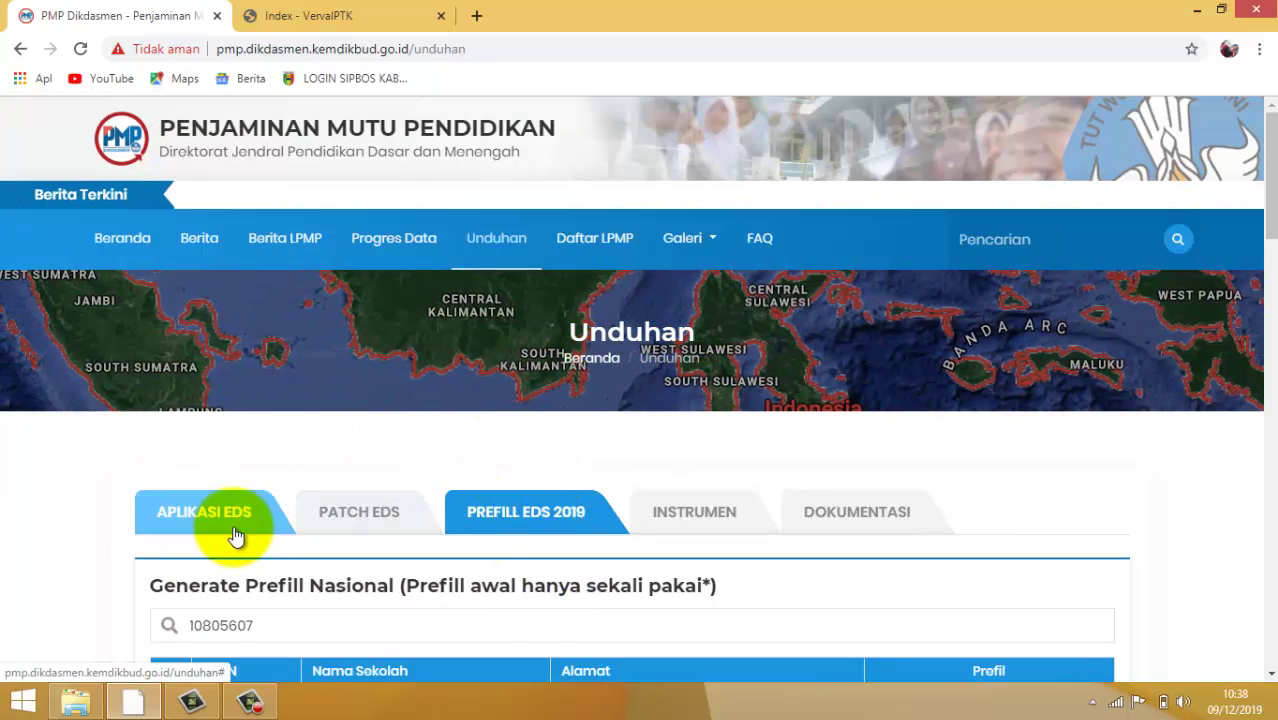
scroll(875, 288, down, 3)
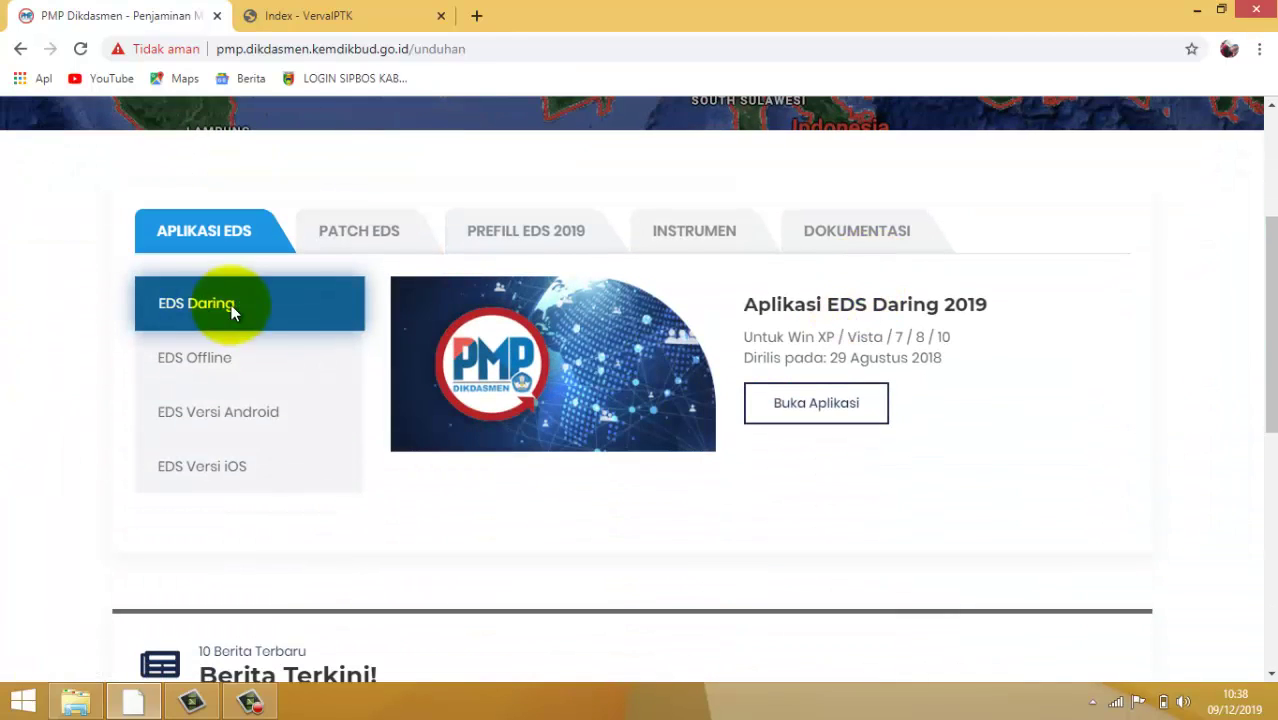
click(863, 405)
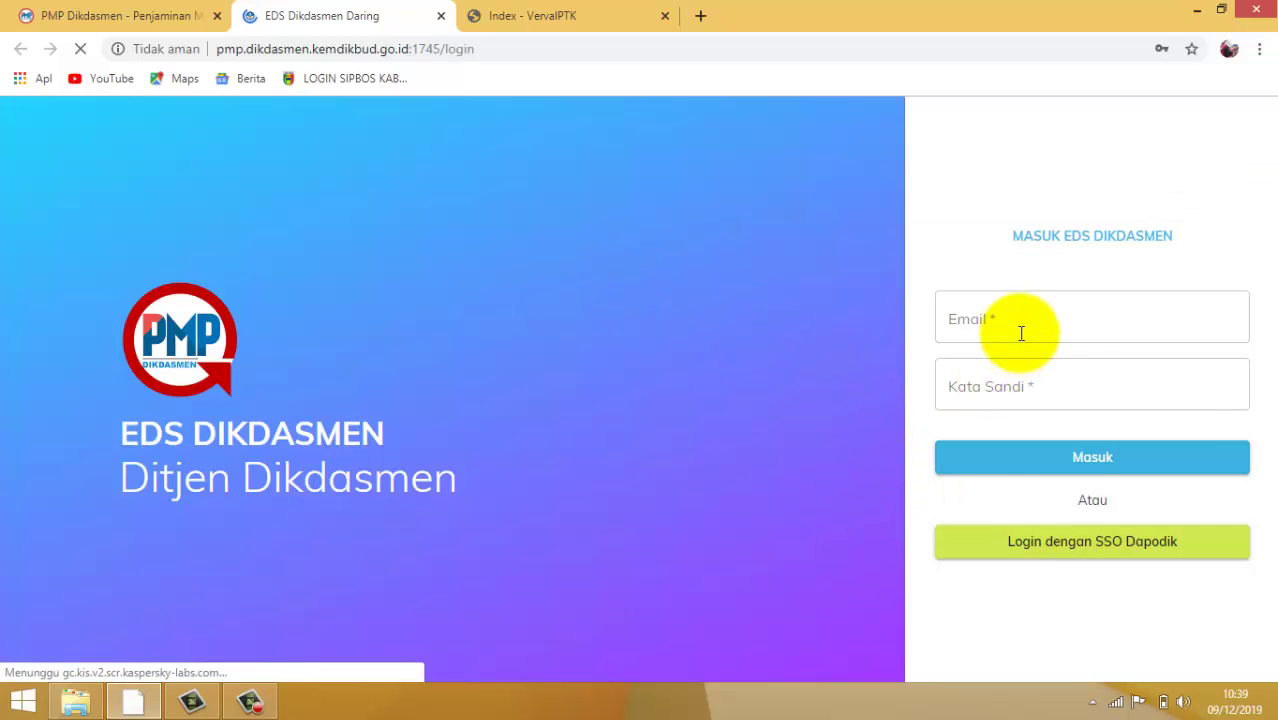
Fill in the school account's saved e-mail and password and log in to EDS Dikdasmen.
click(1020, 328)
click(1019, 378)
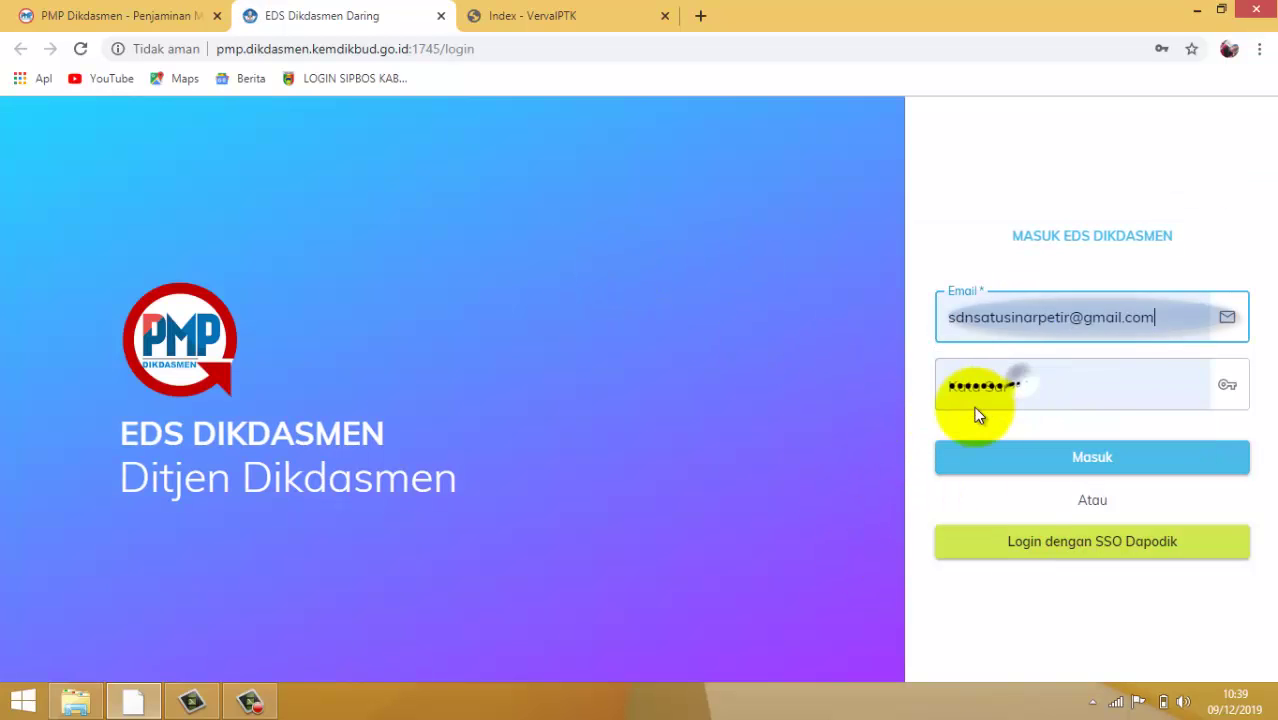
click(1050, 462)
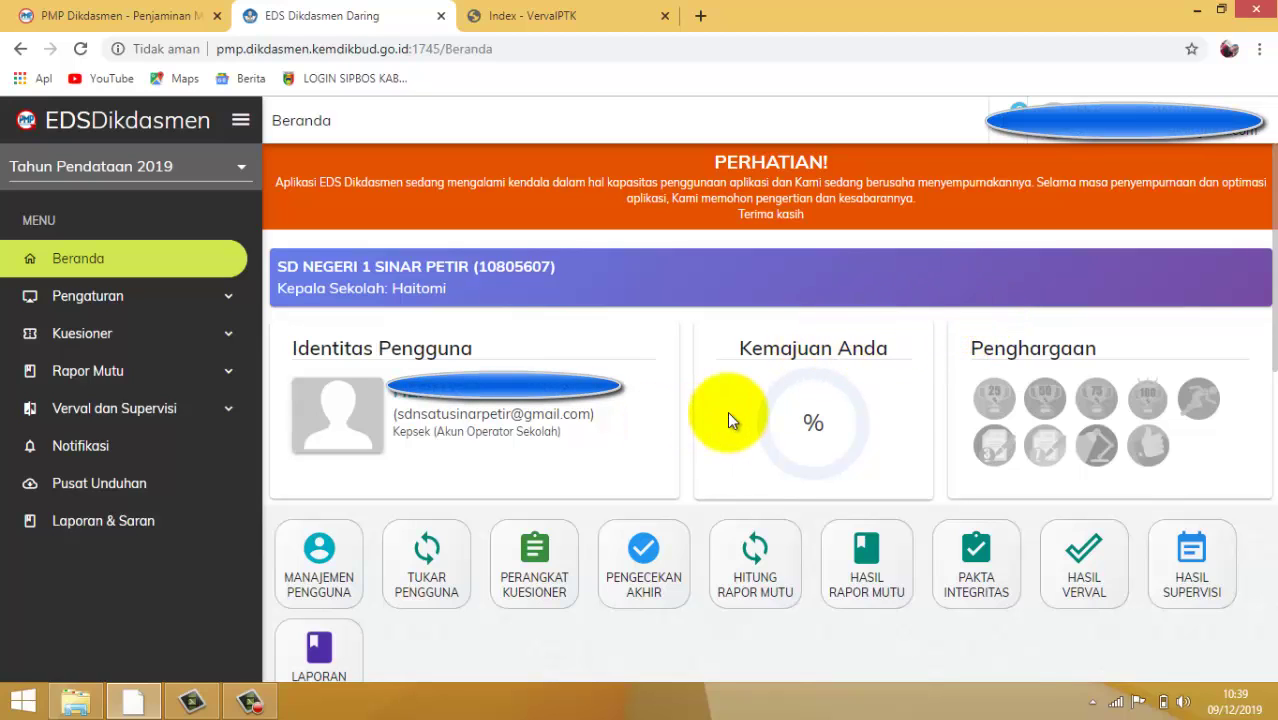
Open the Manajemen Pengguna page under Pengaturan.
scroll(1163, 280, down, 4)
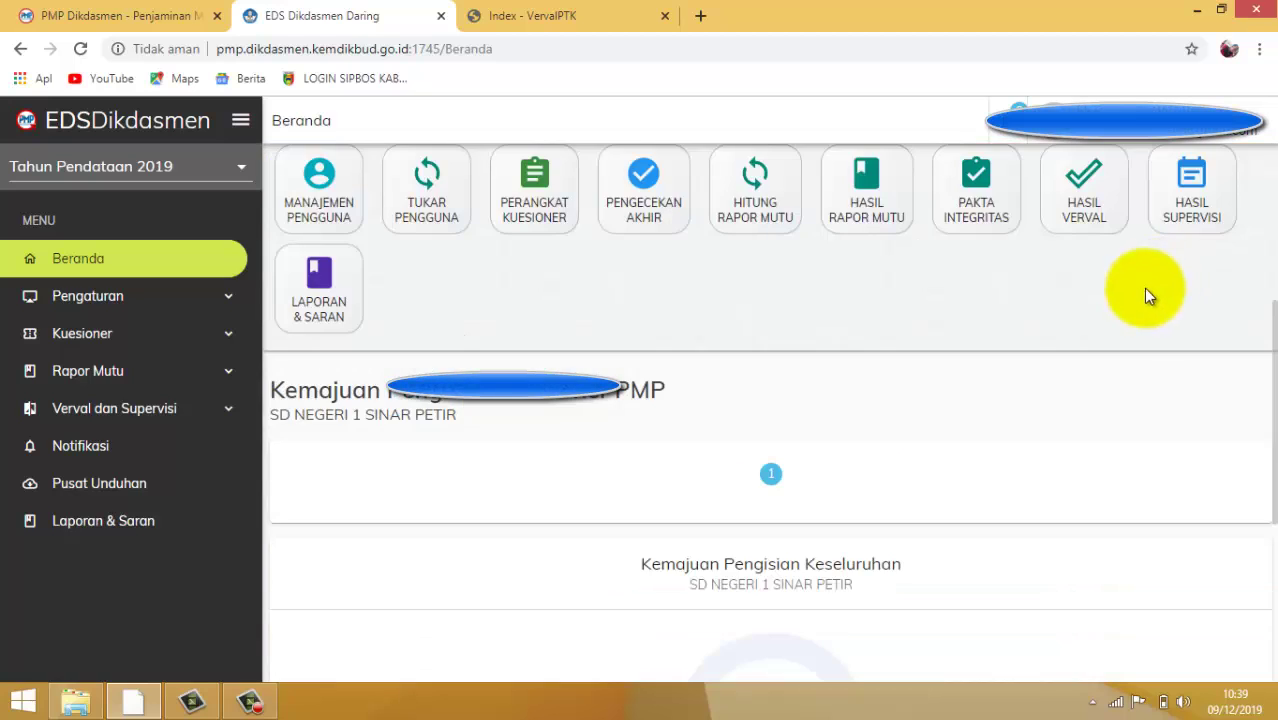
scroll(343, 571, up, 2)
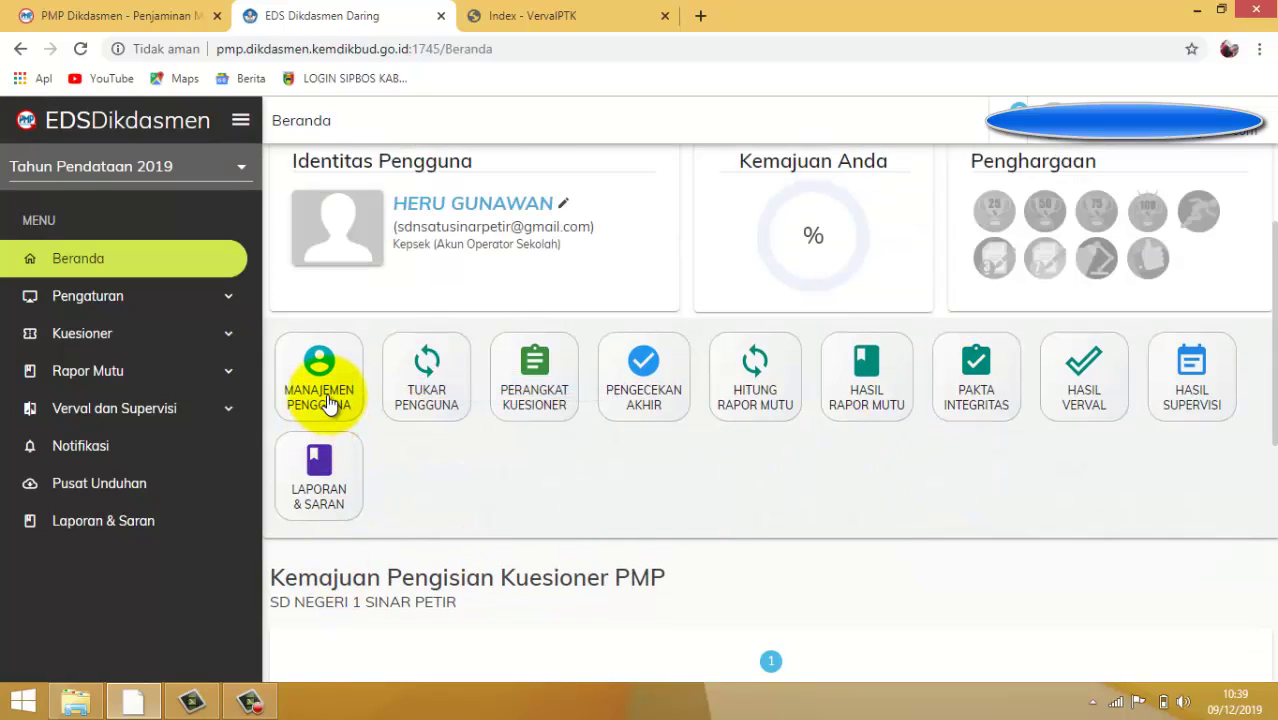
click(208, 300)
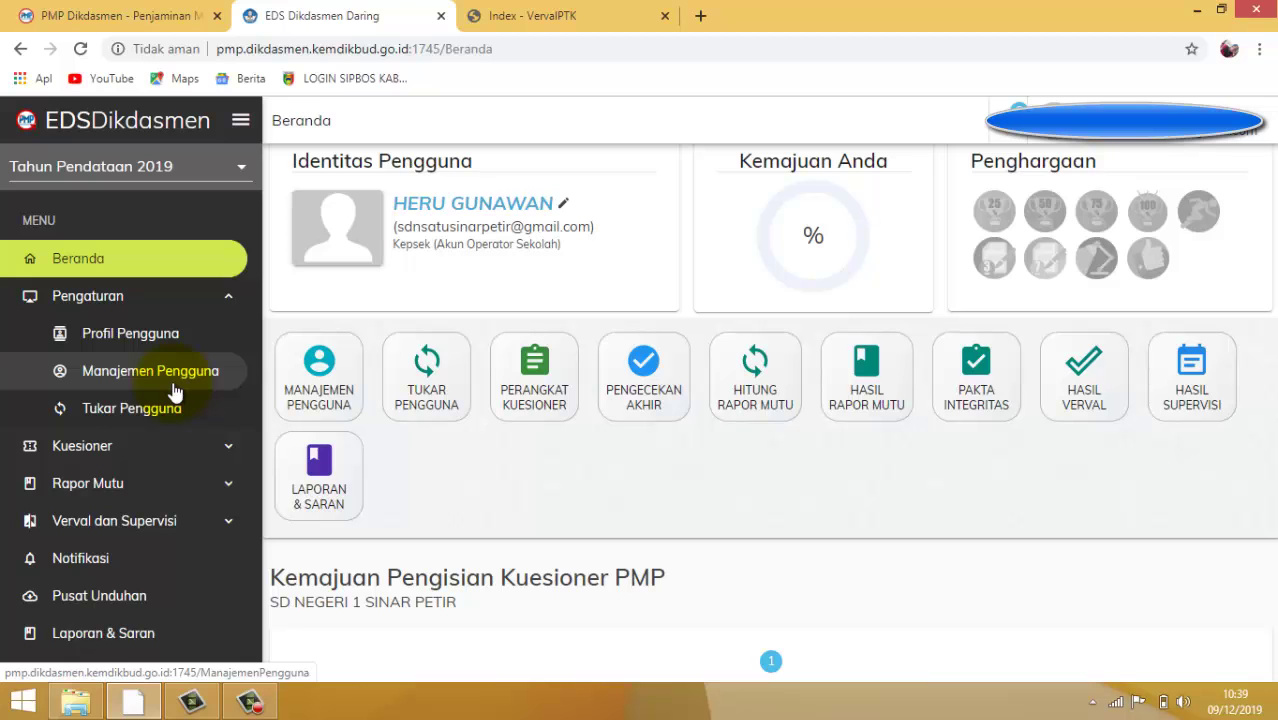
click(175, 386)
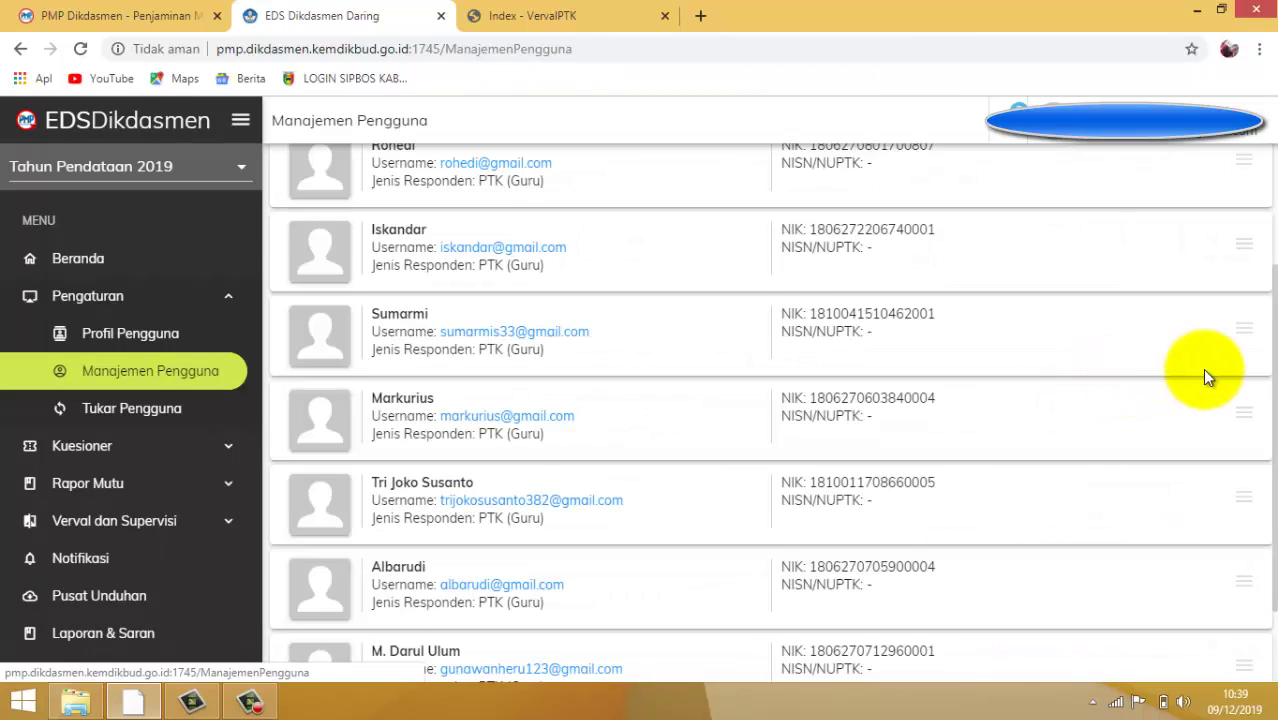
Review the list of registered users with their usernames and respondent types.
scroll(1190, 355, up, 2)
scroll(504, 499, down, 5)
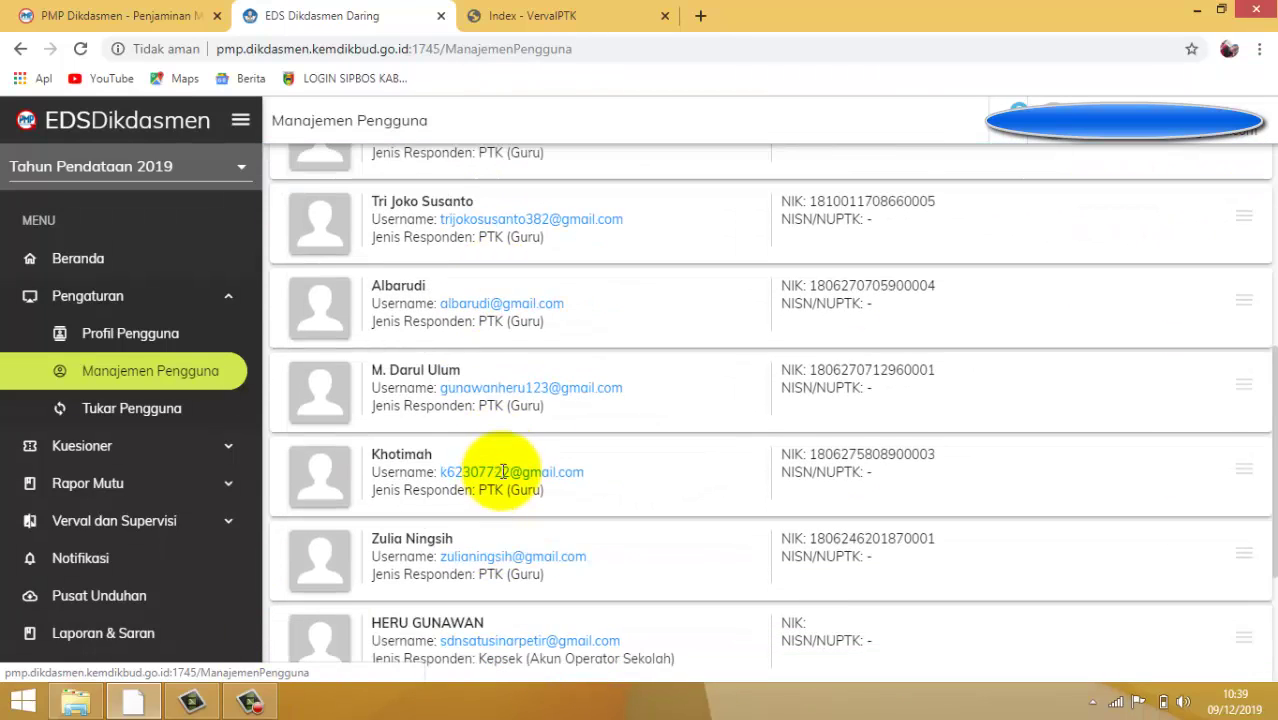
scroll(503, 470, down, 3)
scroll(507, 478, up, 7)
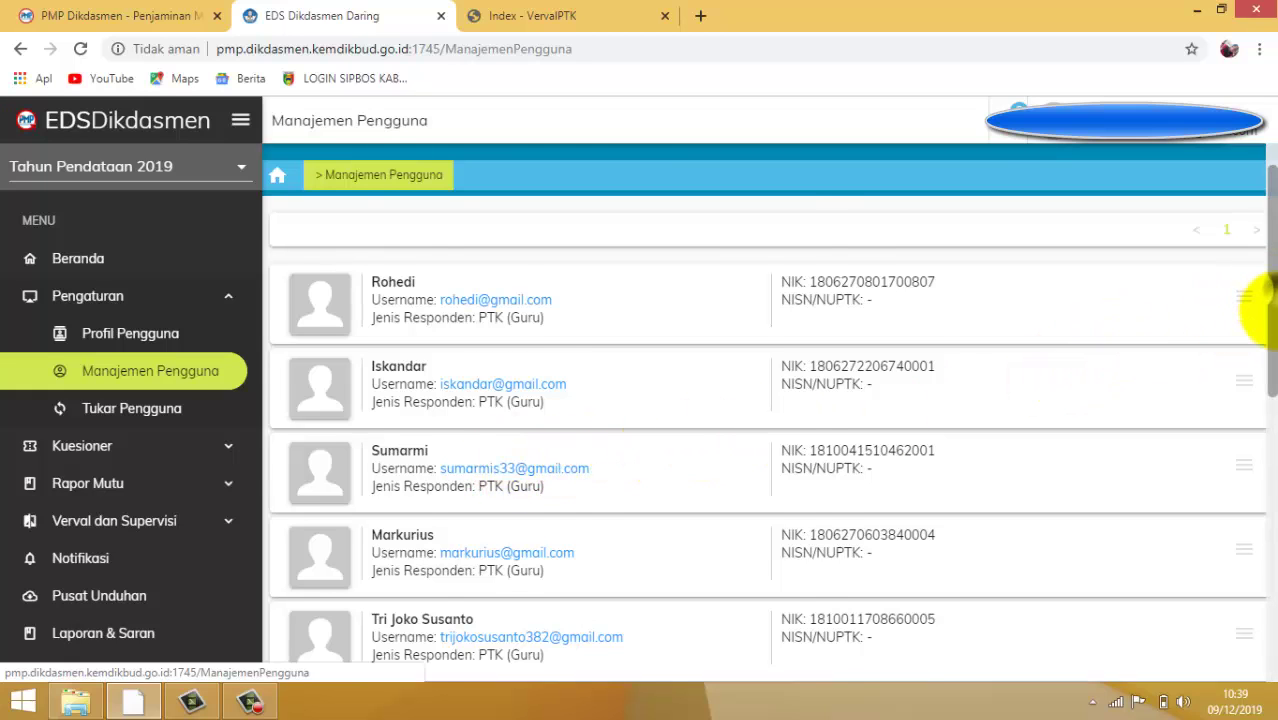
scroll(1258, 360, down, 6)
scroll(700, 380, up, 2)
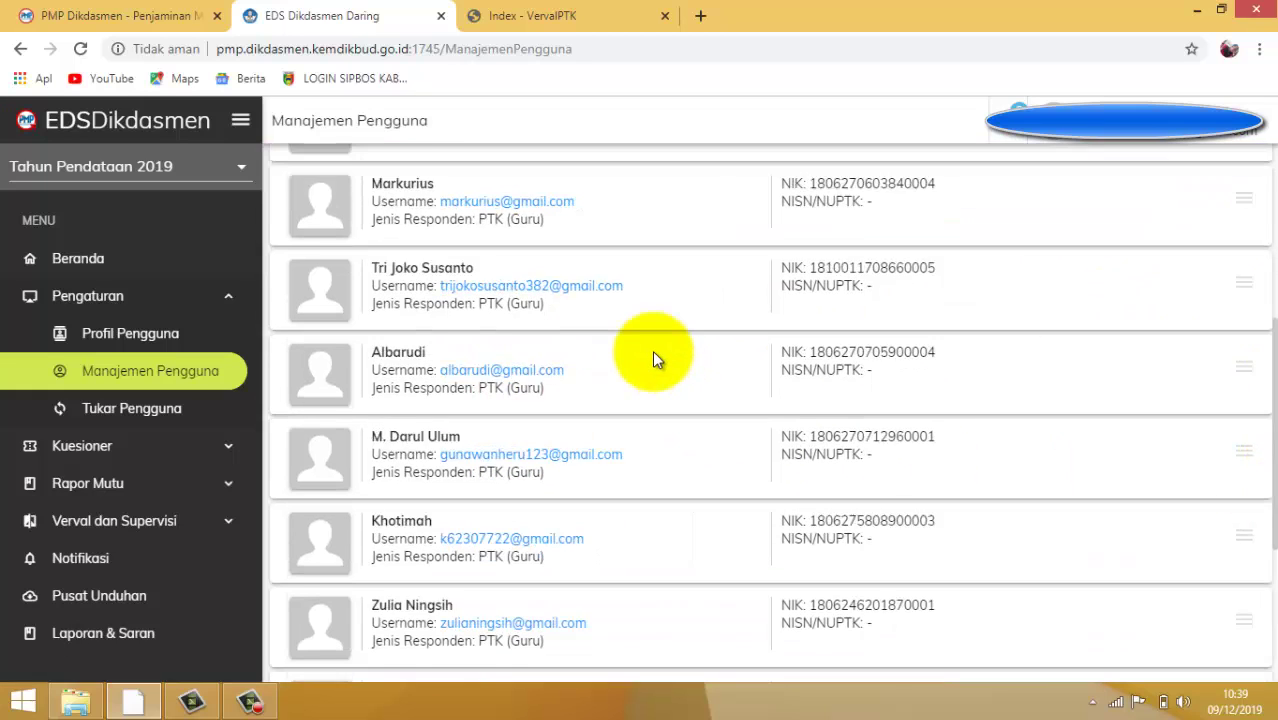
scroll(652, 359, up, 1)
scroll(654, 352, up, 3)
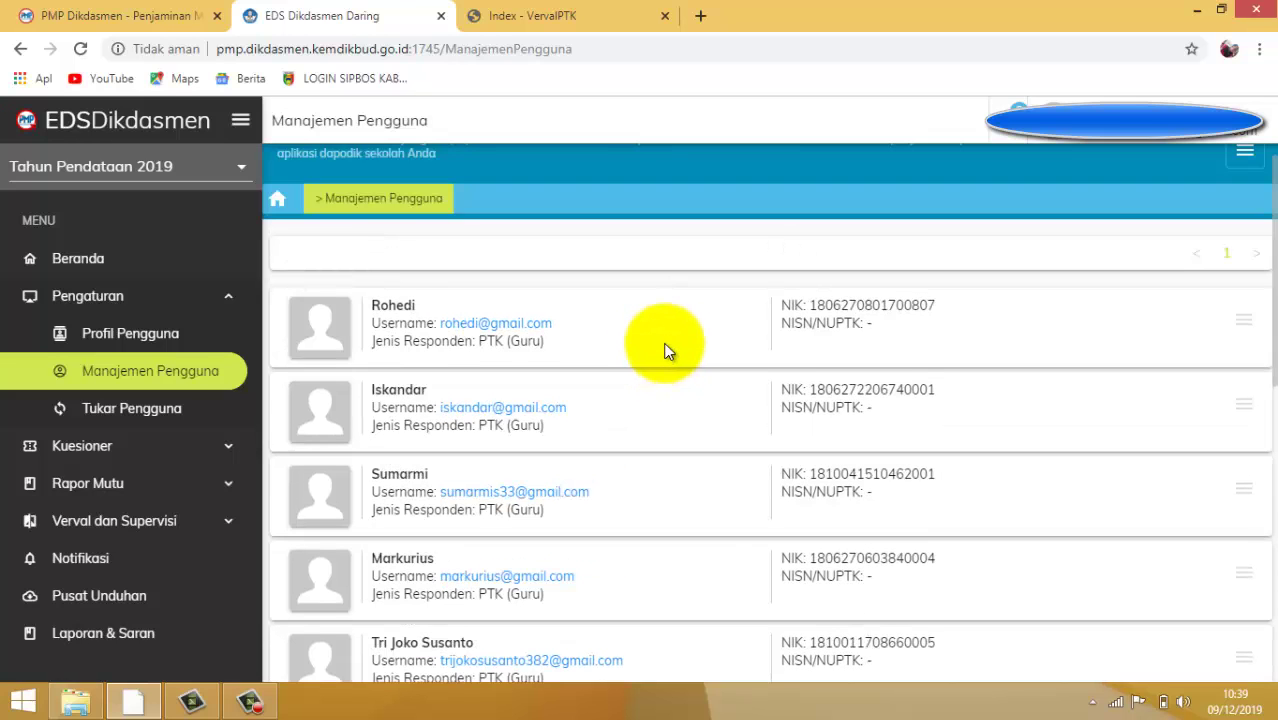
scroll(1255, 443, down, 6)
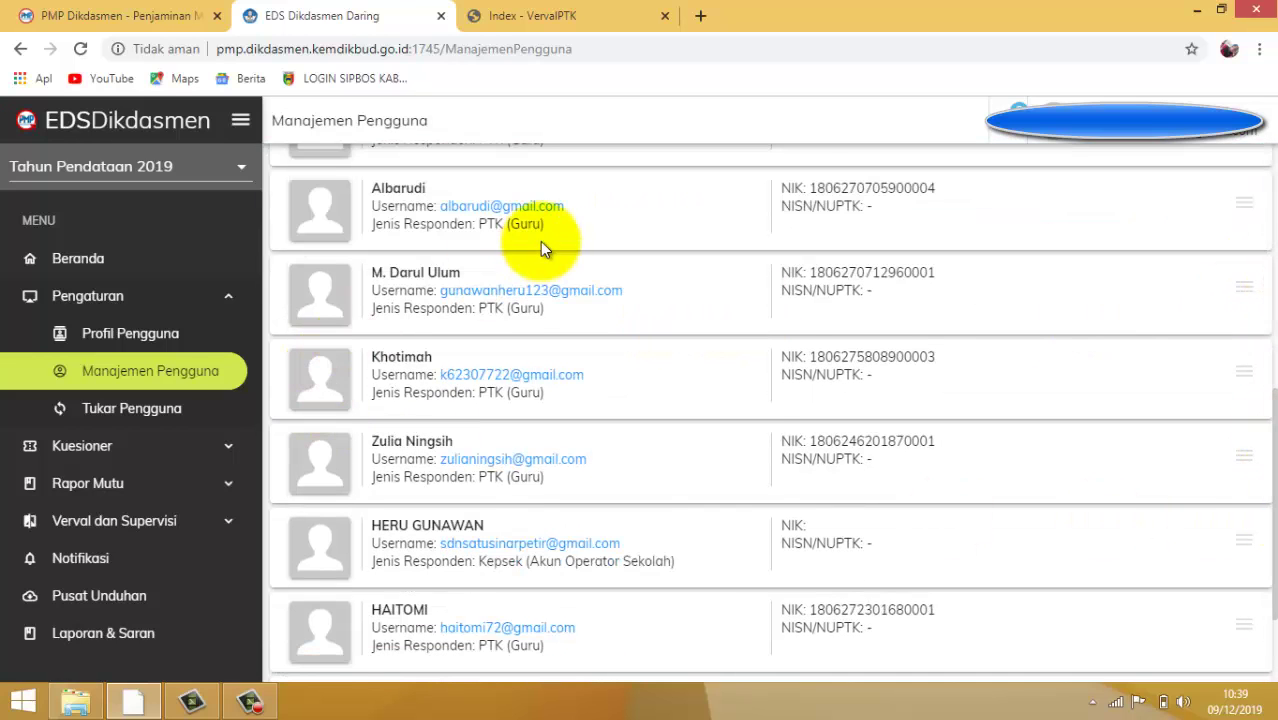
scroll(540, 241, up, 6)
scroll(540, 405, down, 6)
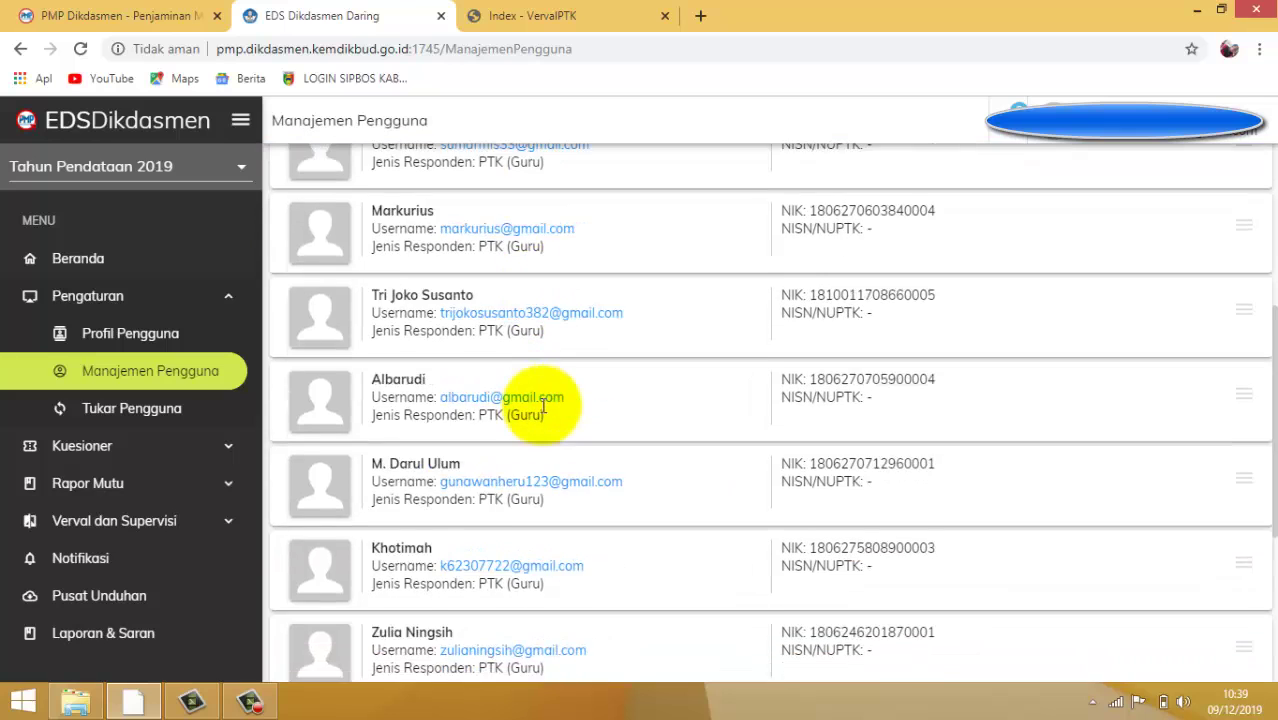
scroll(590, 390, up, 6)
Open the Dapodik teacher list with the Salin PTK dari Dapodik option of user management.
click(1062, 210)
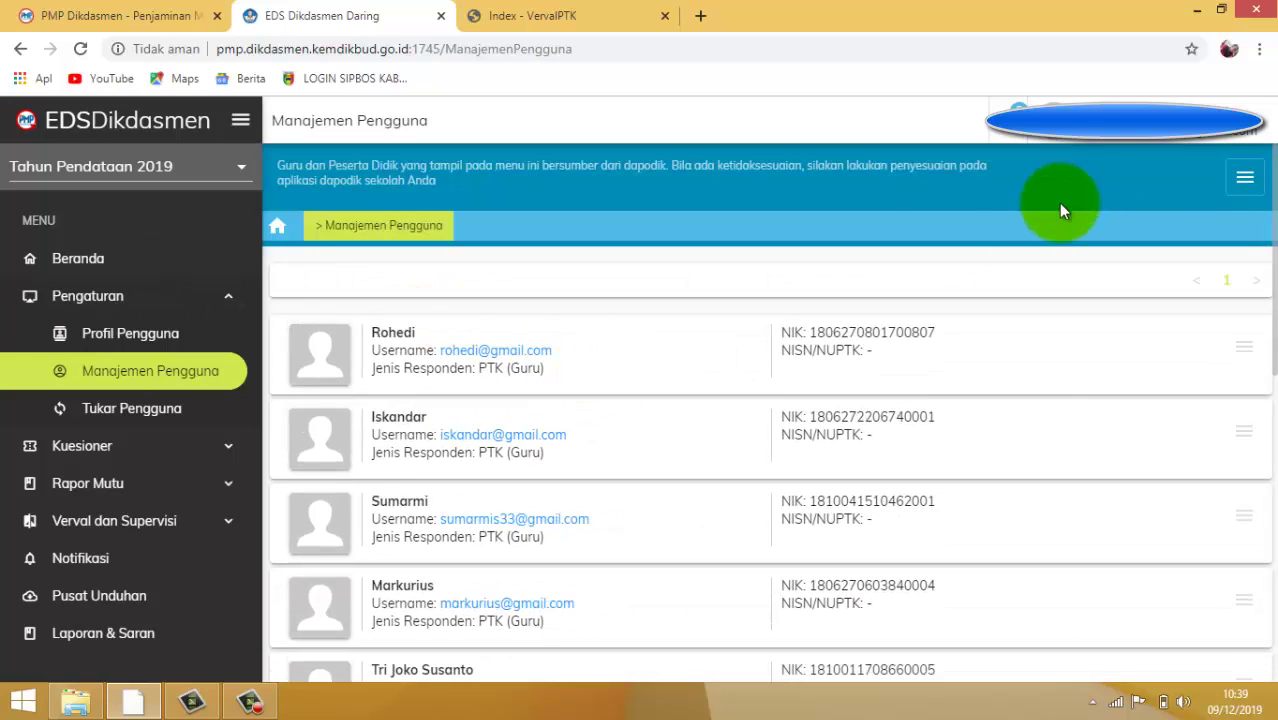
click(1245, 180)
click(1228, 196)
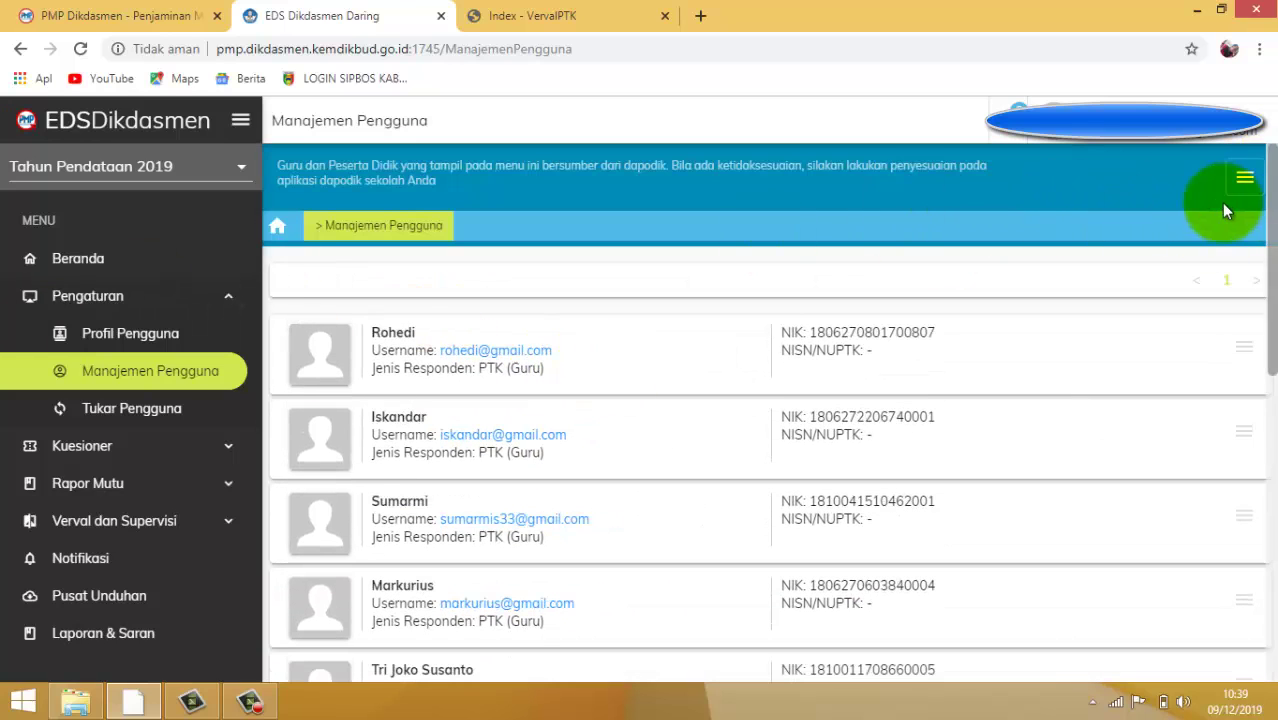
click(1240, 182)
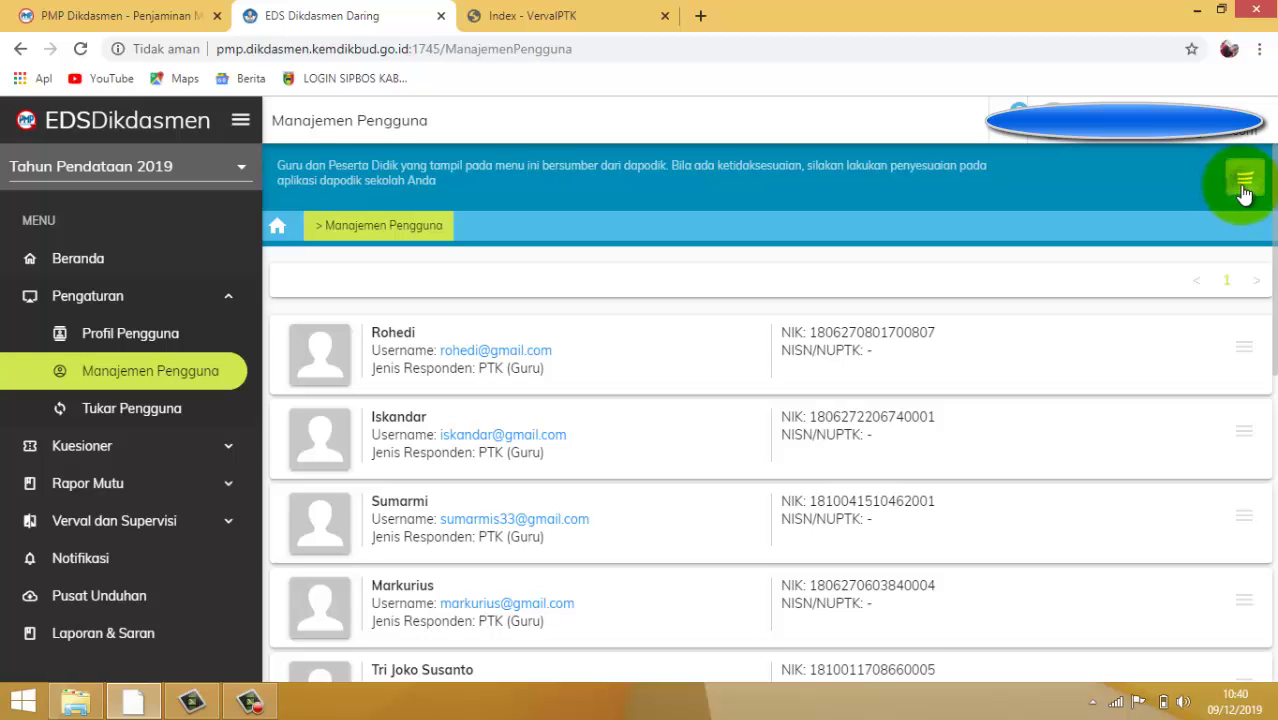
click(1245, 190)
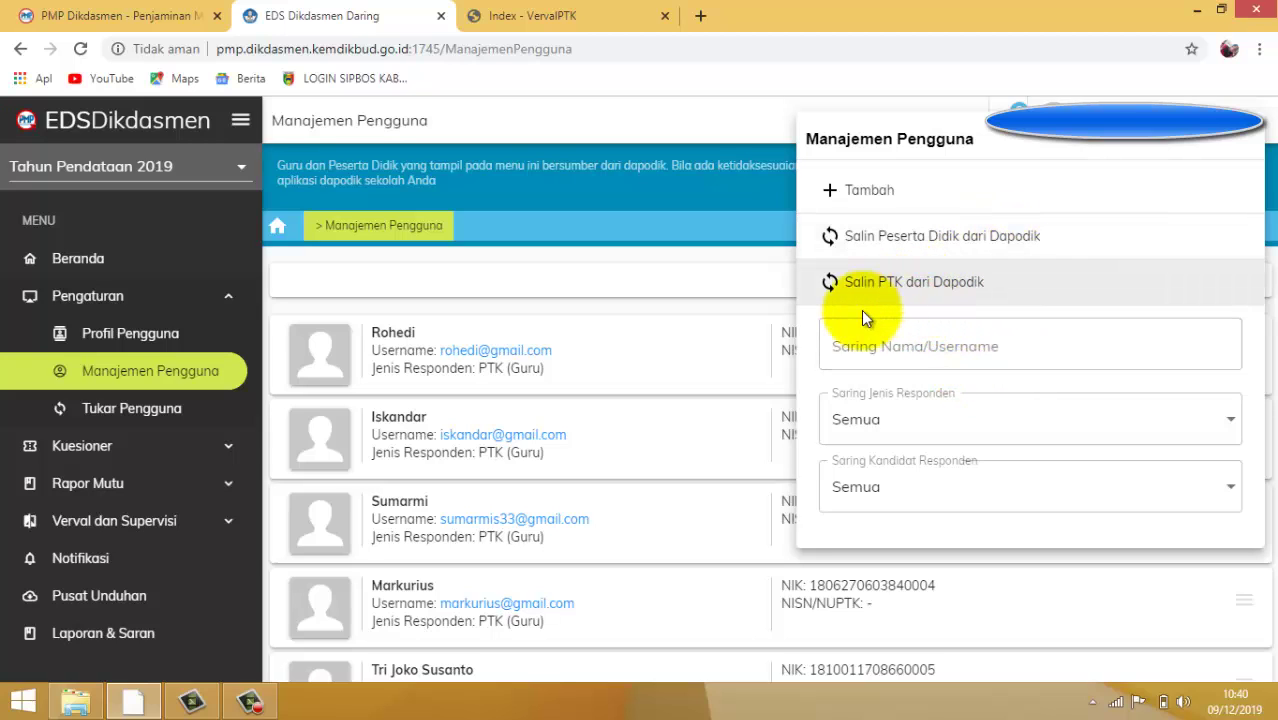
click(928, 285)
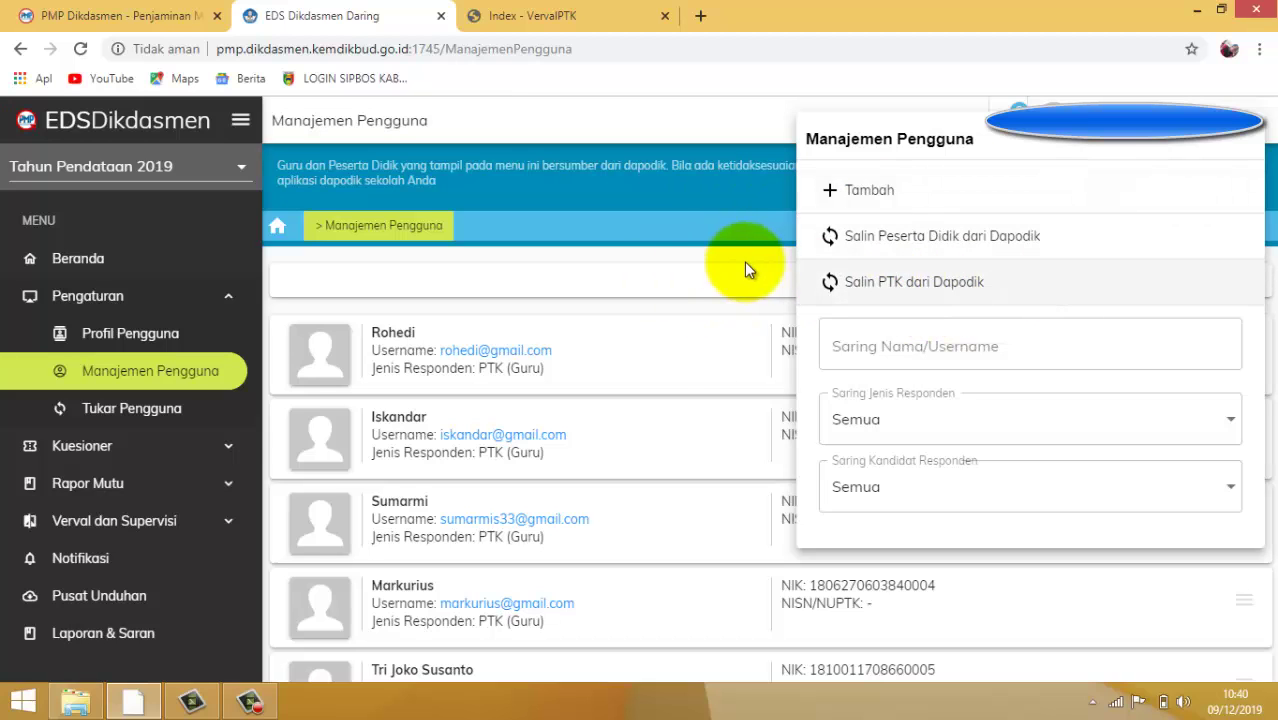
click(1127, 178)
click(1242, 180)
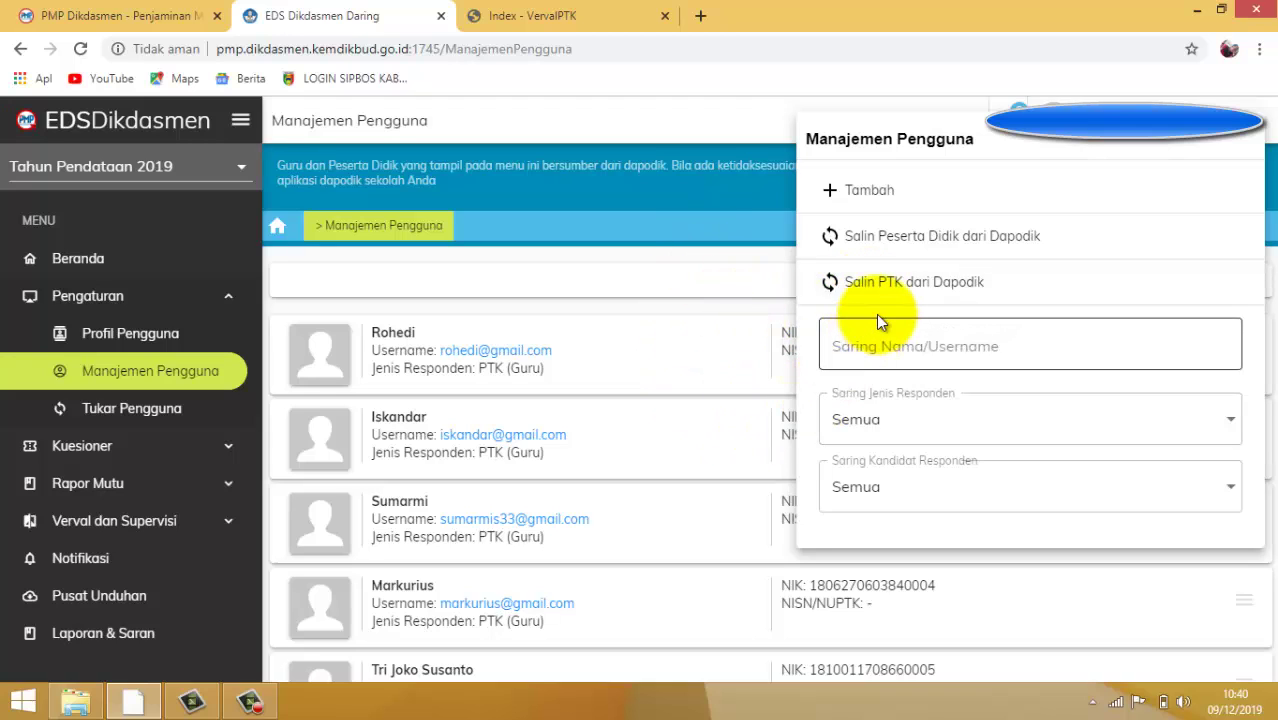
click(1024, 296)
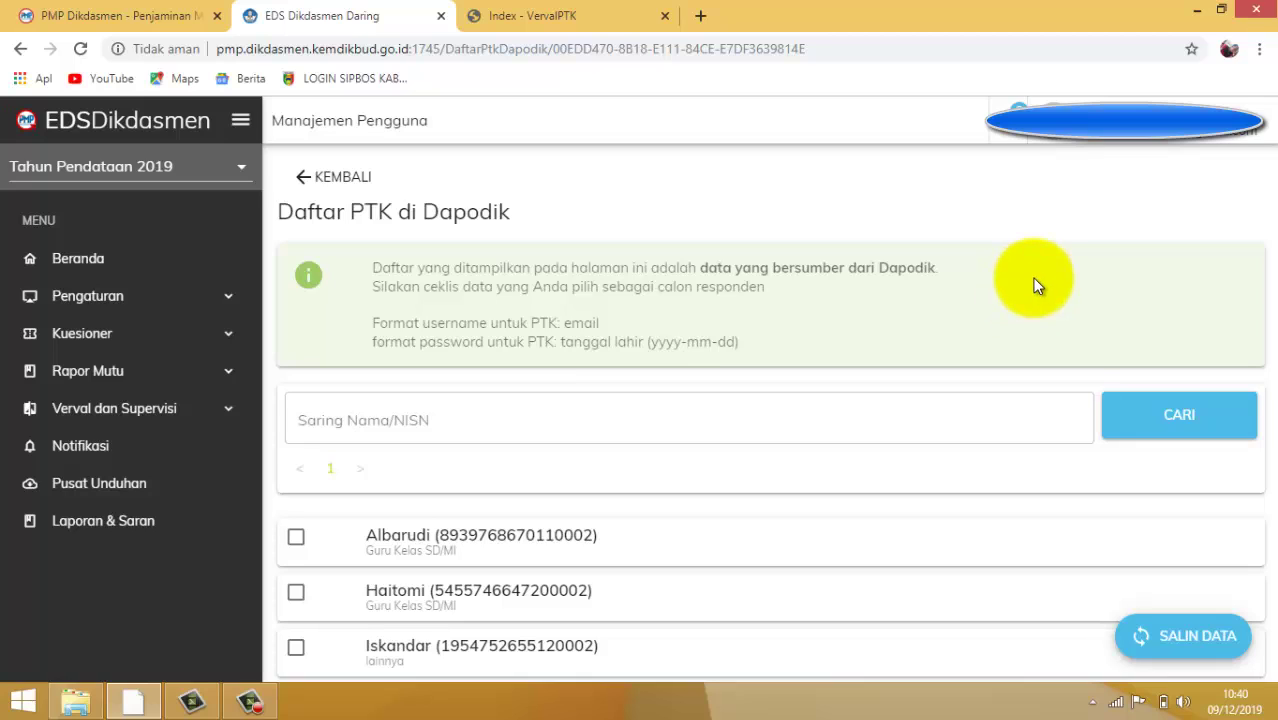
Look through the Daftar PTK di Dapodik list for the teachers available as respondents.
scroll(1048, 298, down, 2)
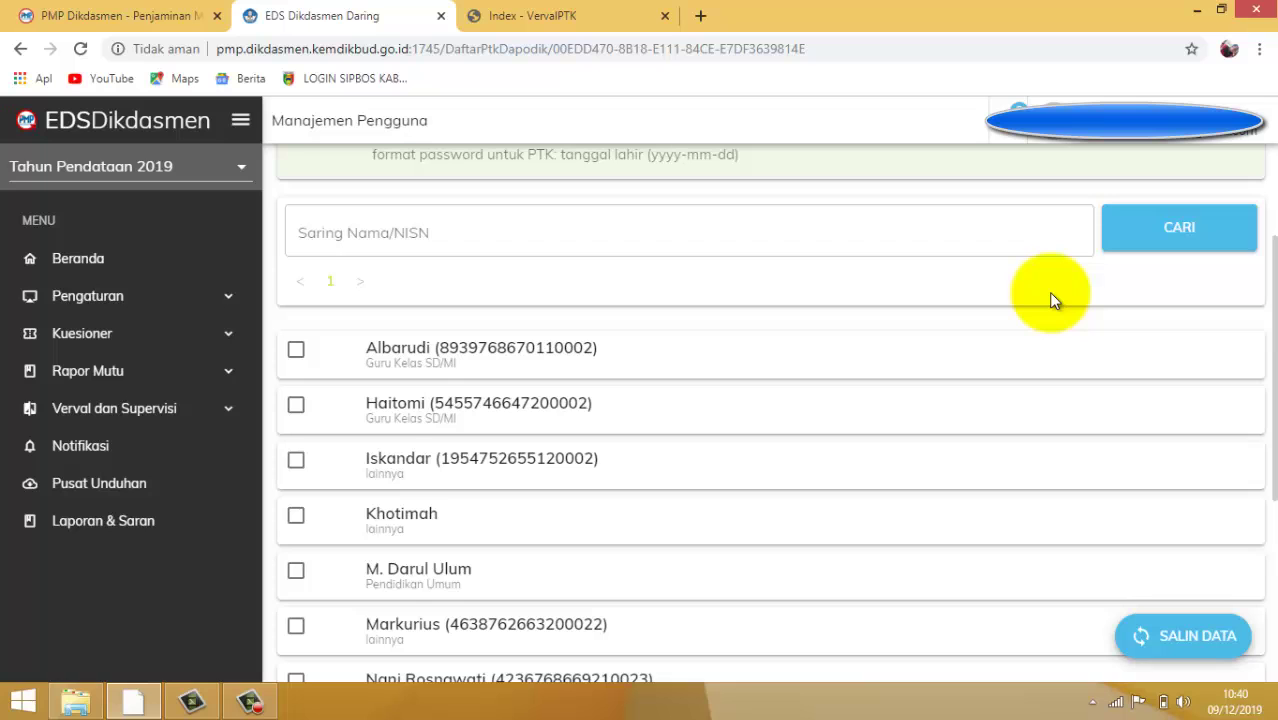
scroll(1050, 300, down, 3)
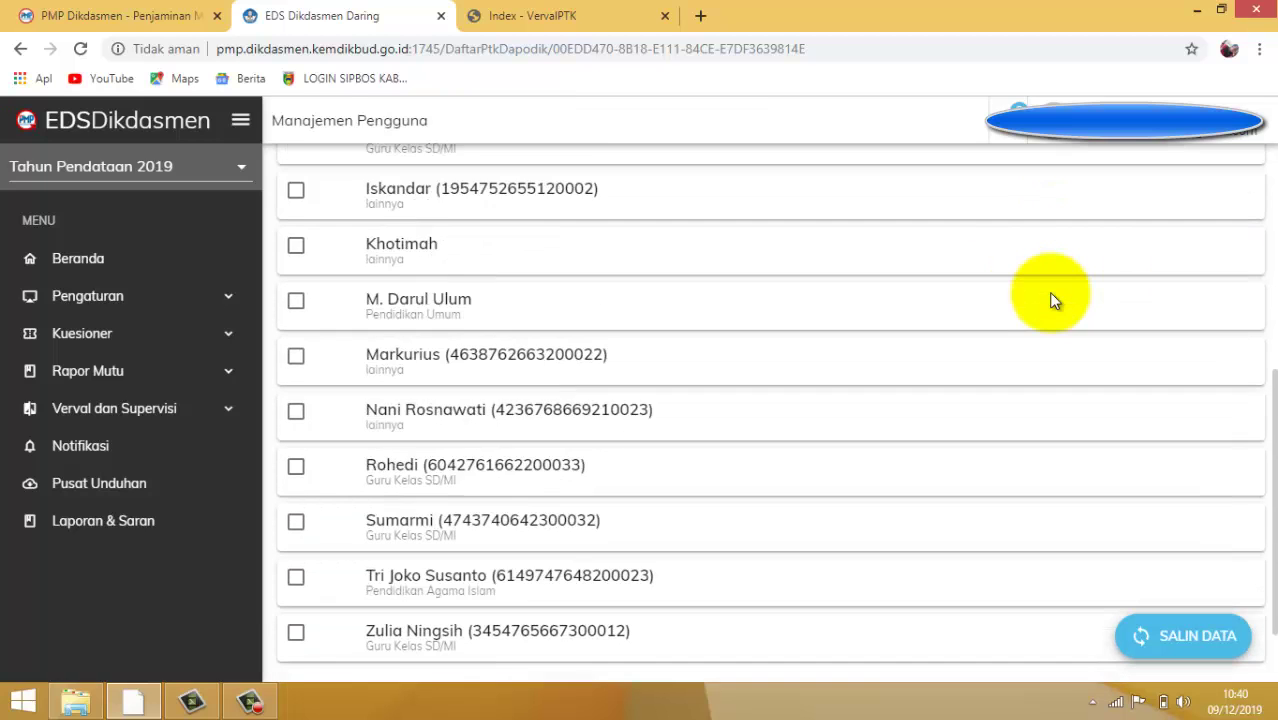
scroll(1048, 293, up, 6)
scroll(1052, 297, down, 3)
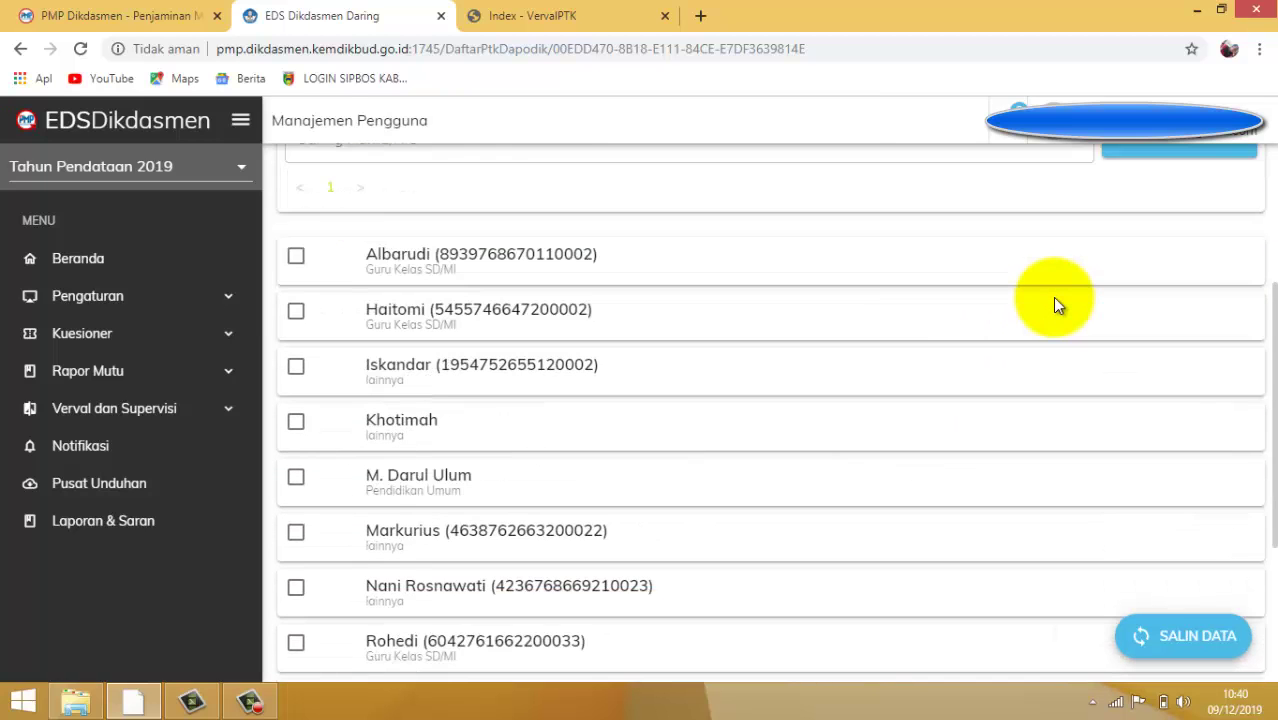
scroll(1052, 297, down, 2)
scroll(1052, 297, up, 3)
scroll(1052, 298, down, 1)
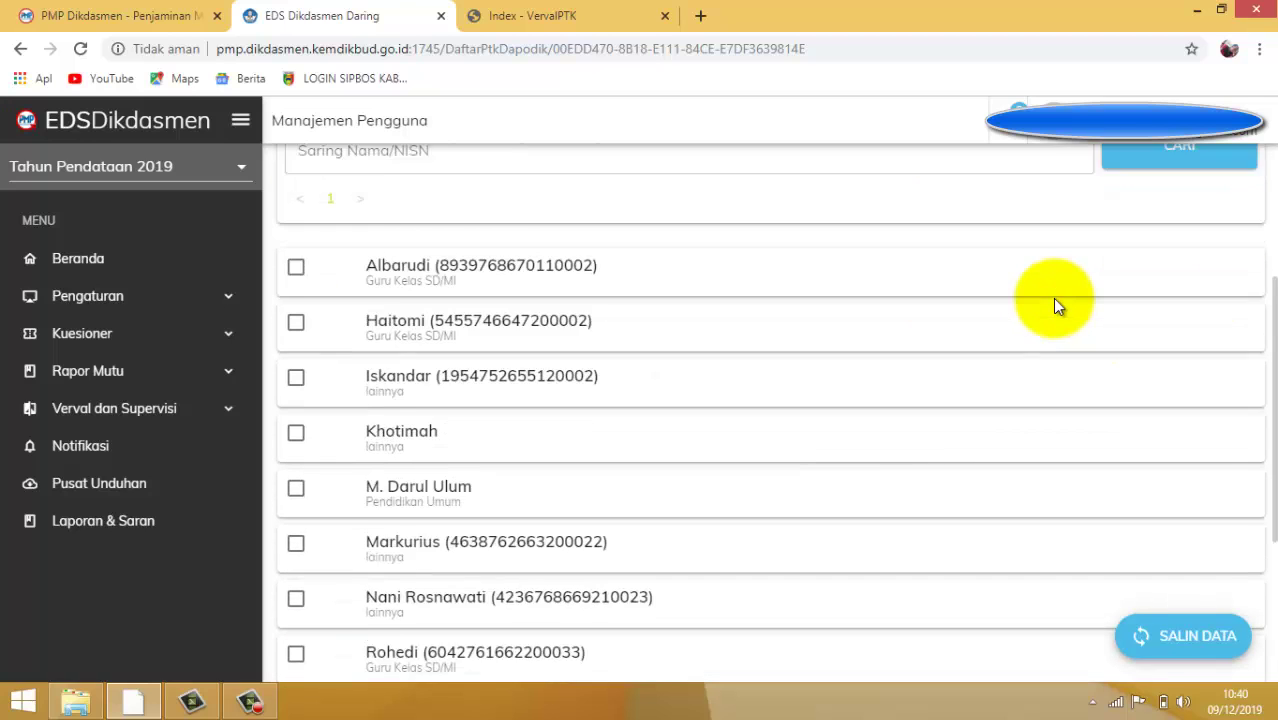
scroll(1054, 302, down, 1)
scroll(746, 295, up, 2)
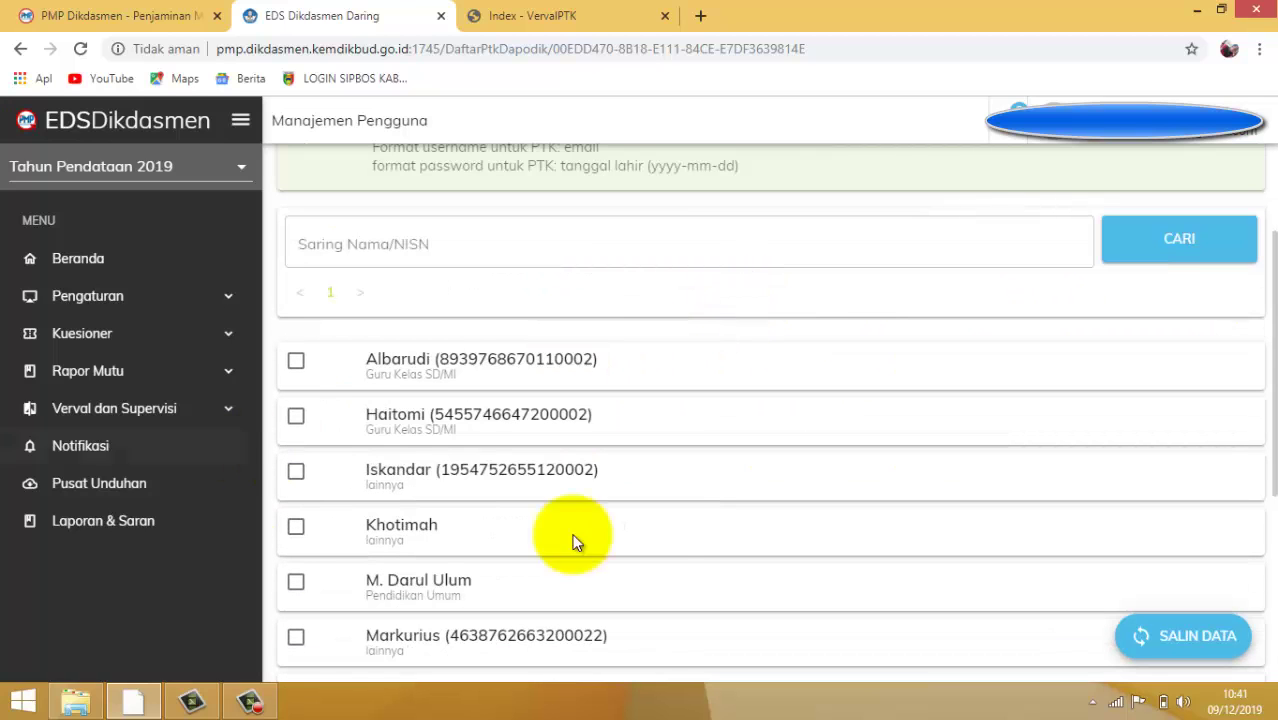
Select the first and fourth teachers in the Dapodik list, copy their data, and close the copy result.
click(296, 362)
scroll(762, 451, down, 2)
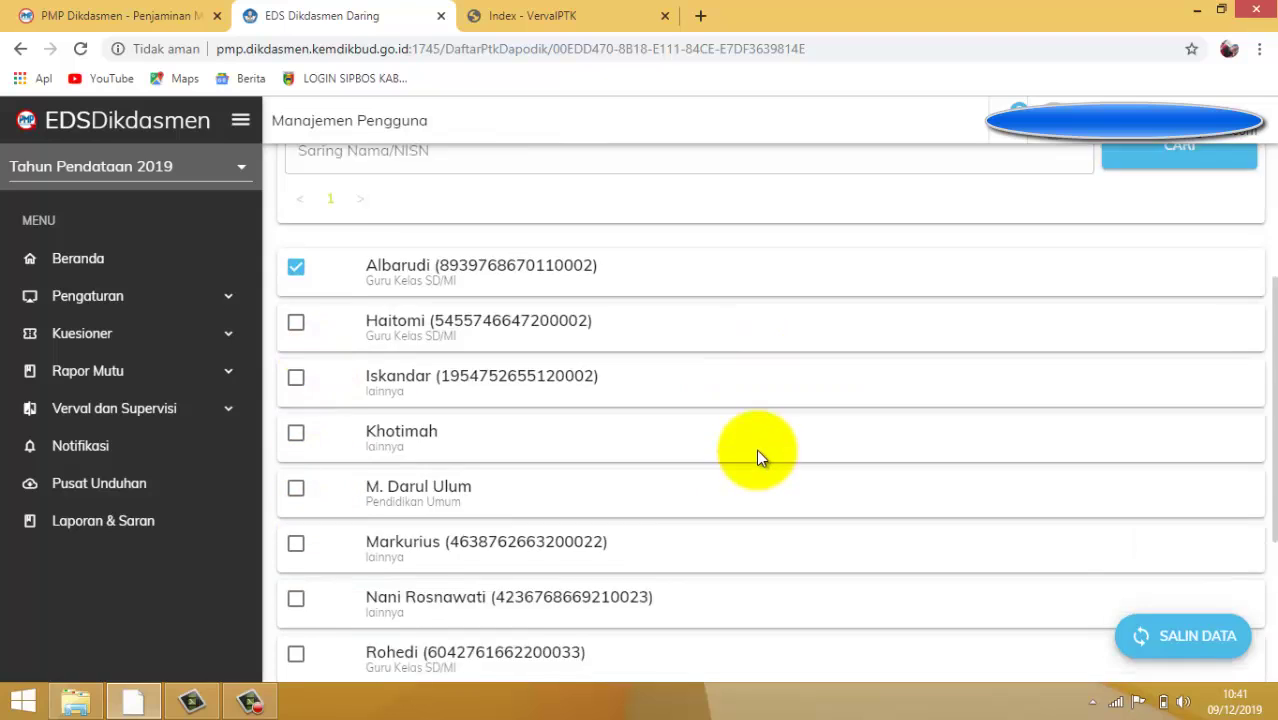
click(296, 363)
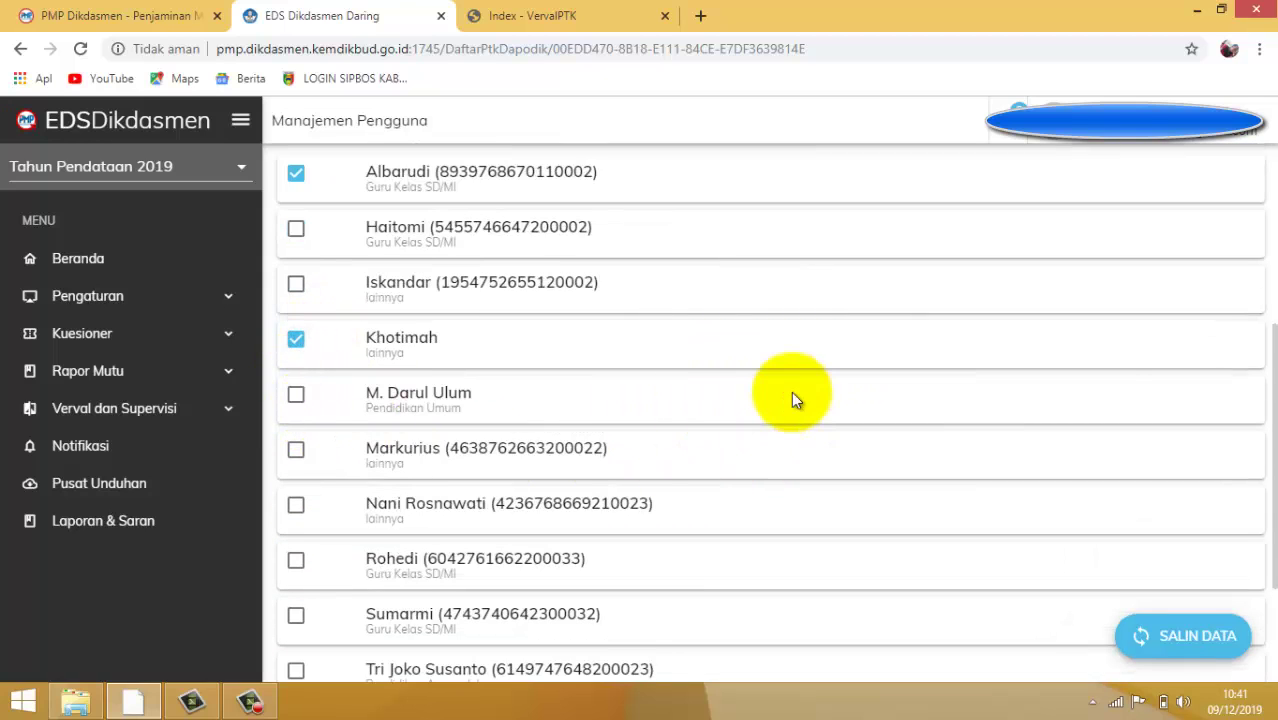
scroll(795, 389, down, 2)
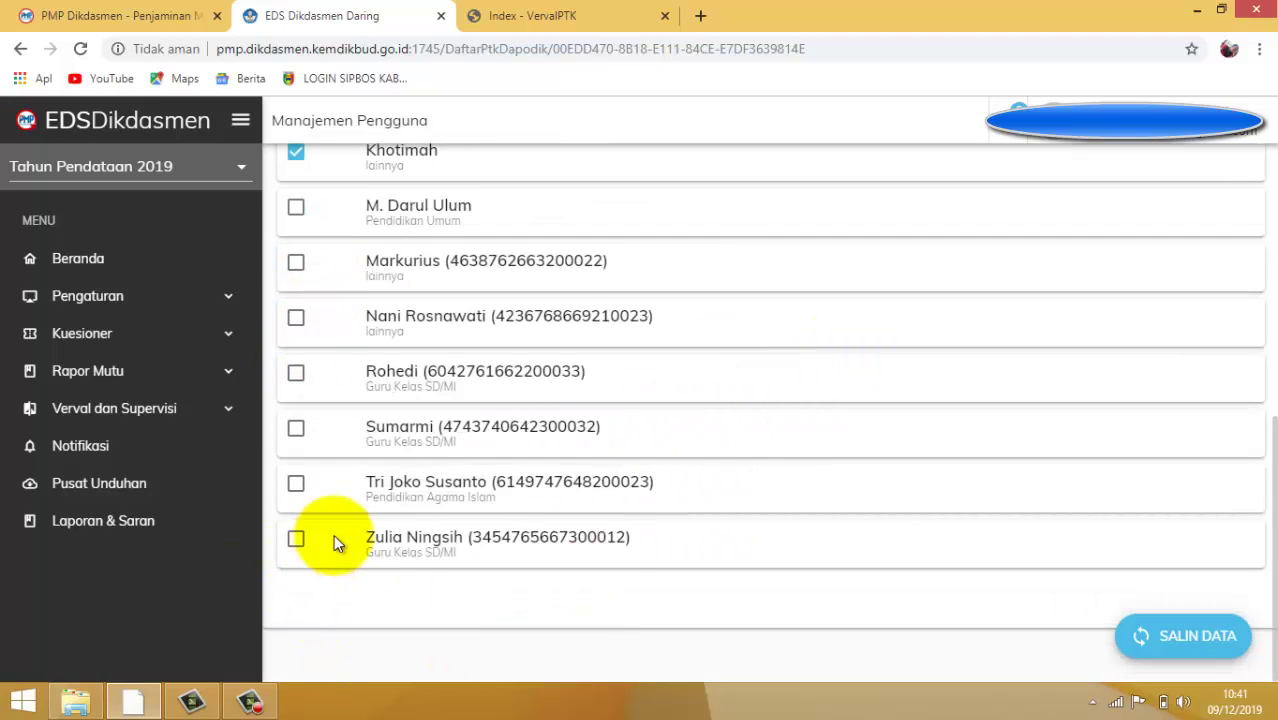
scroll(1120, 507, up, 3)
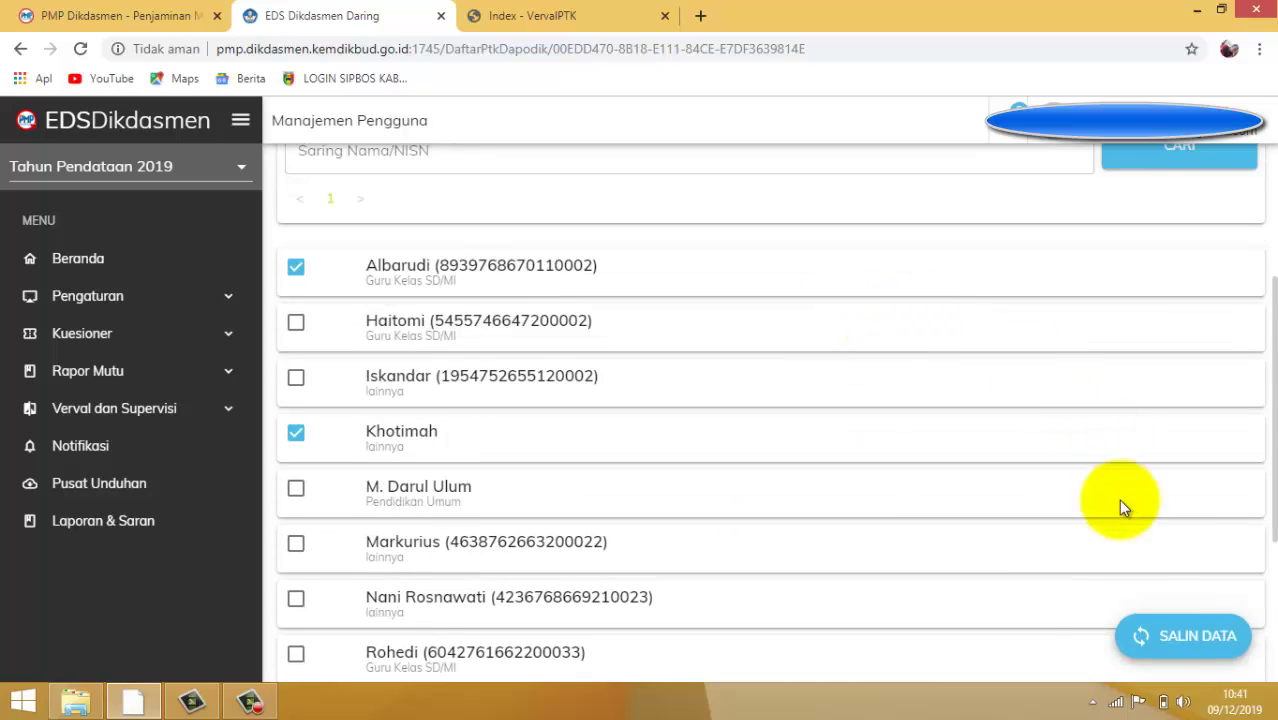
click(1186, 642)
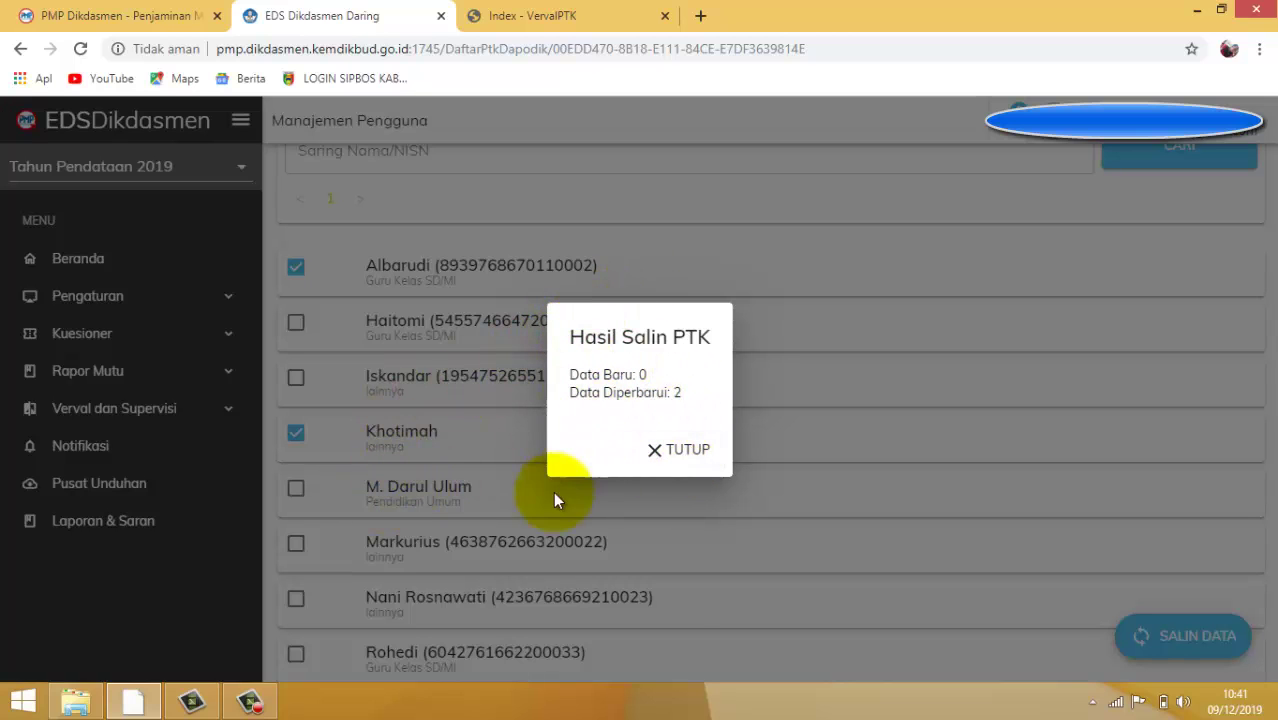
click(680, 452)
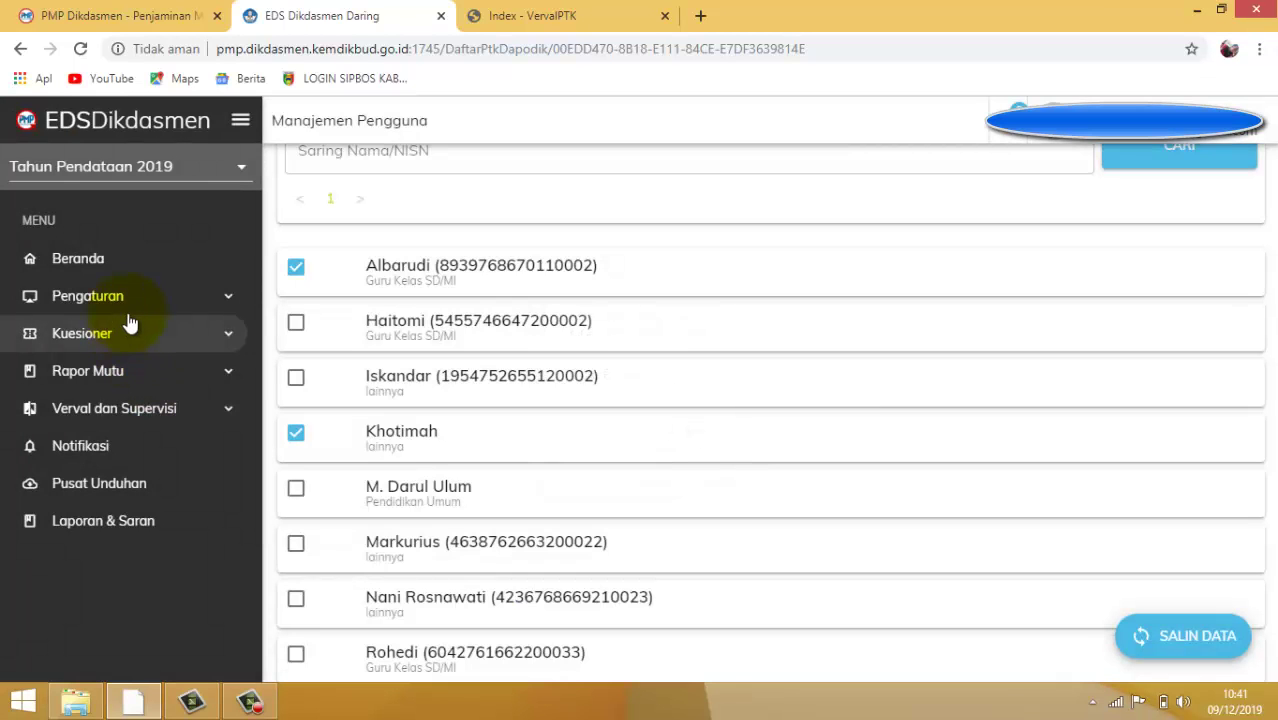
Return to Manajemen Pengguna and review the registered users and the available Dapodik copy options.
click(228, 293)
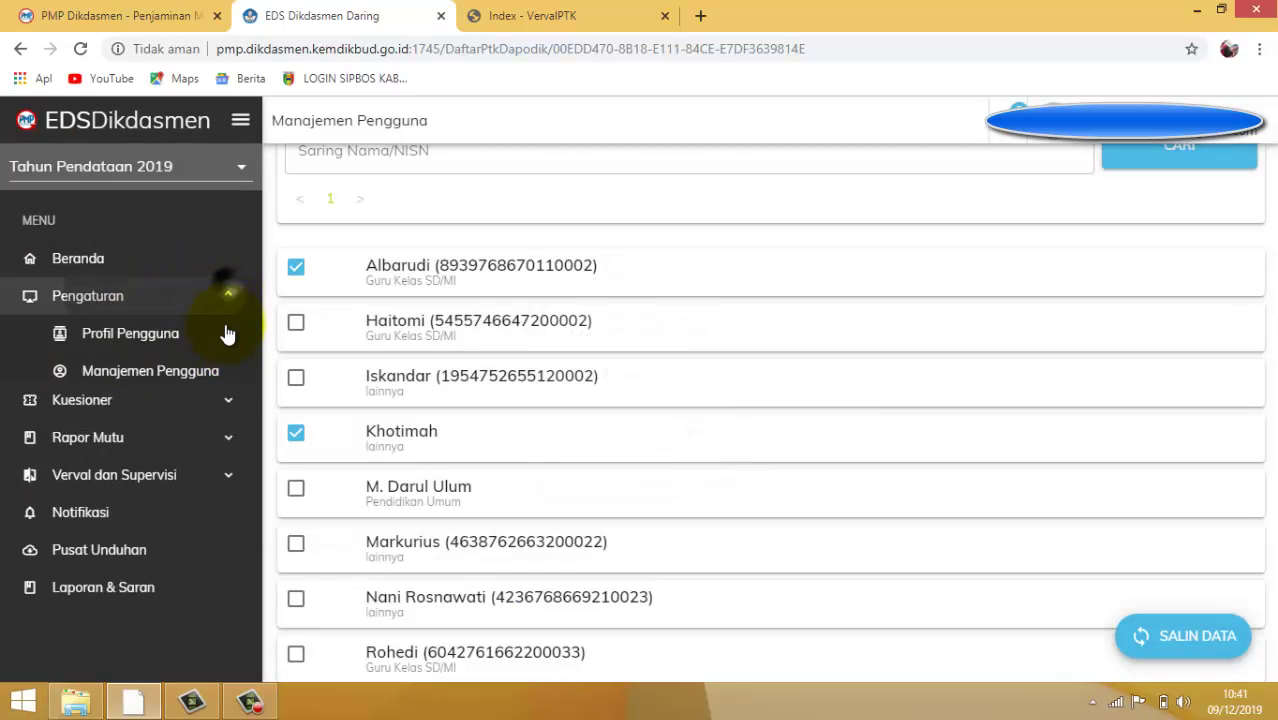
click(175, 372)
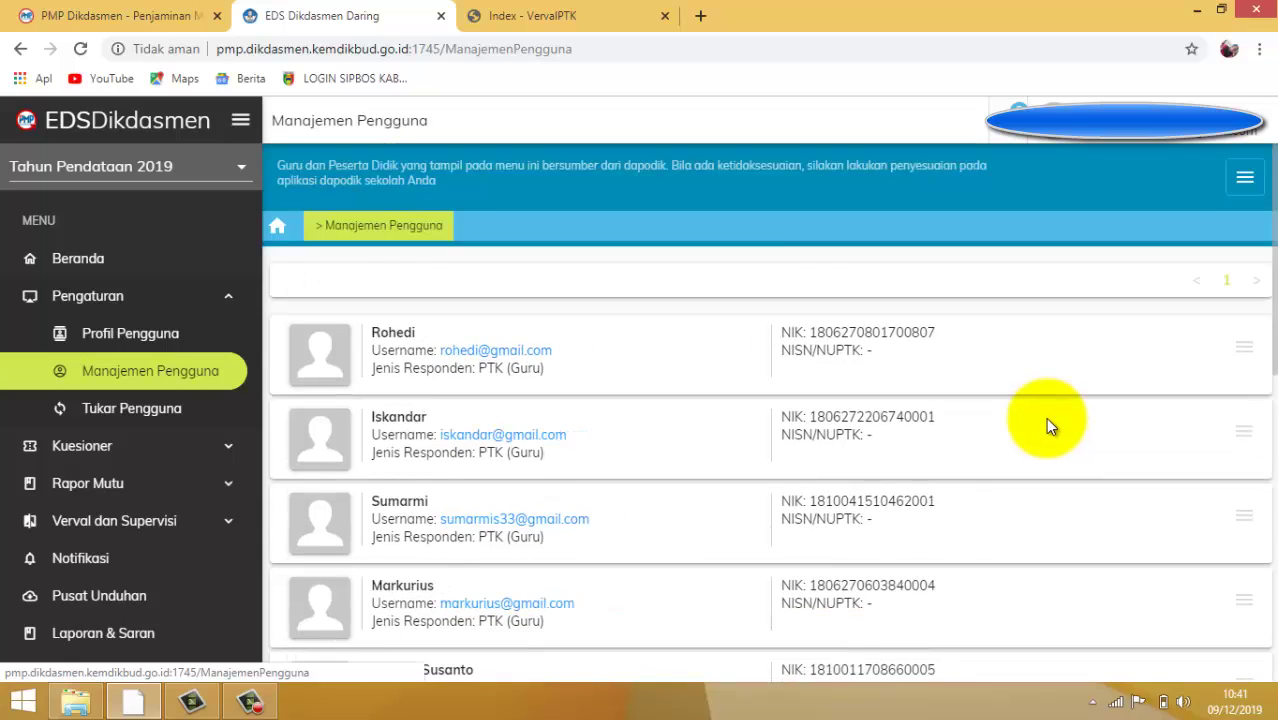
scroll(1045, 417, down, 6)
scroll(1004, 440, up, 6)
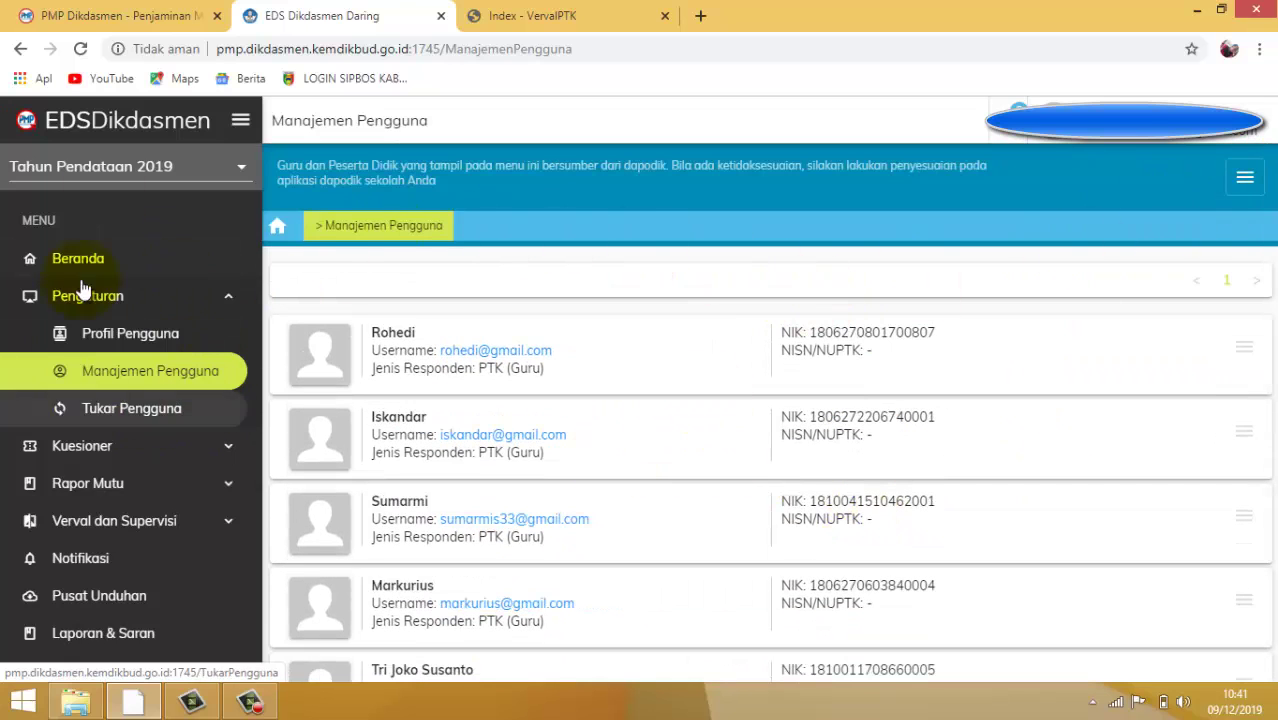
click(1243, 180)
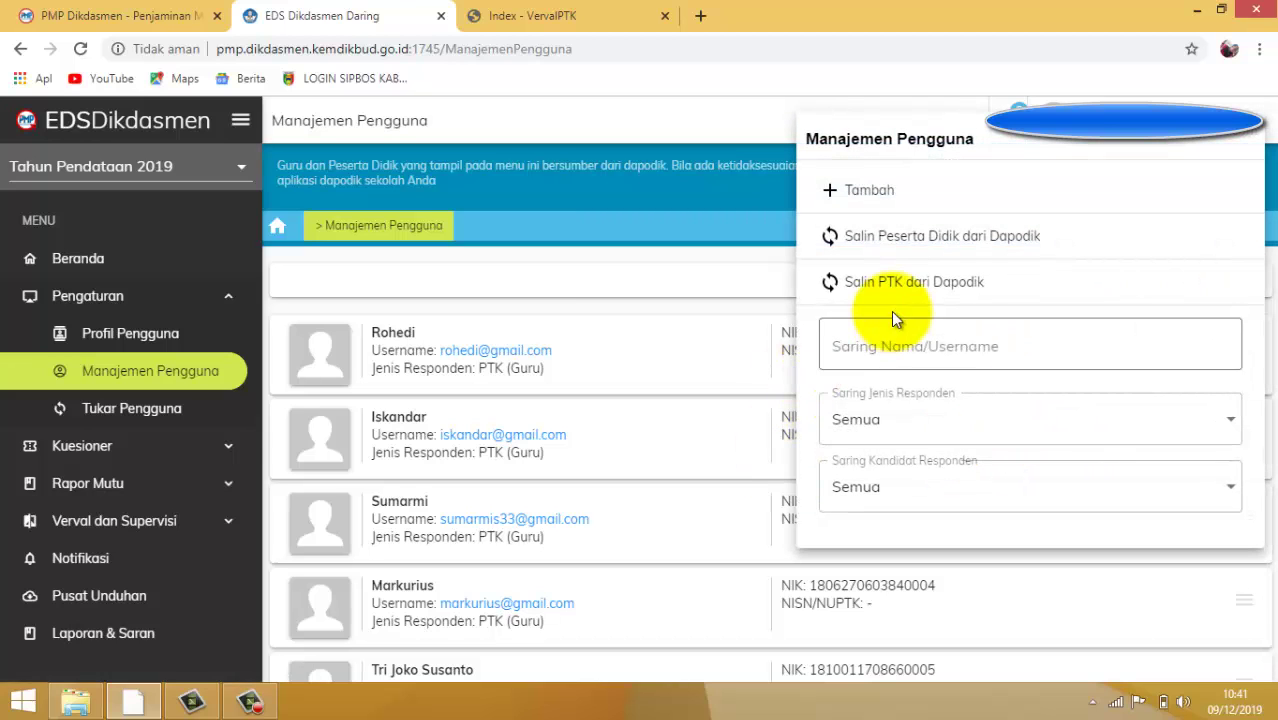
click(556, 148)
Log out of the EDS Dikdasmen Daring account.
click(1126, 145)
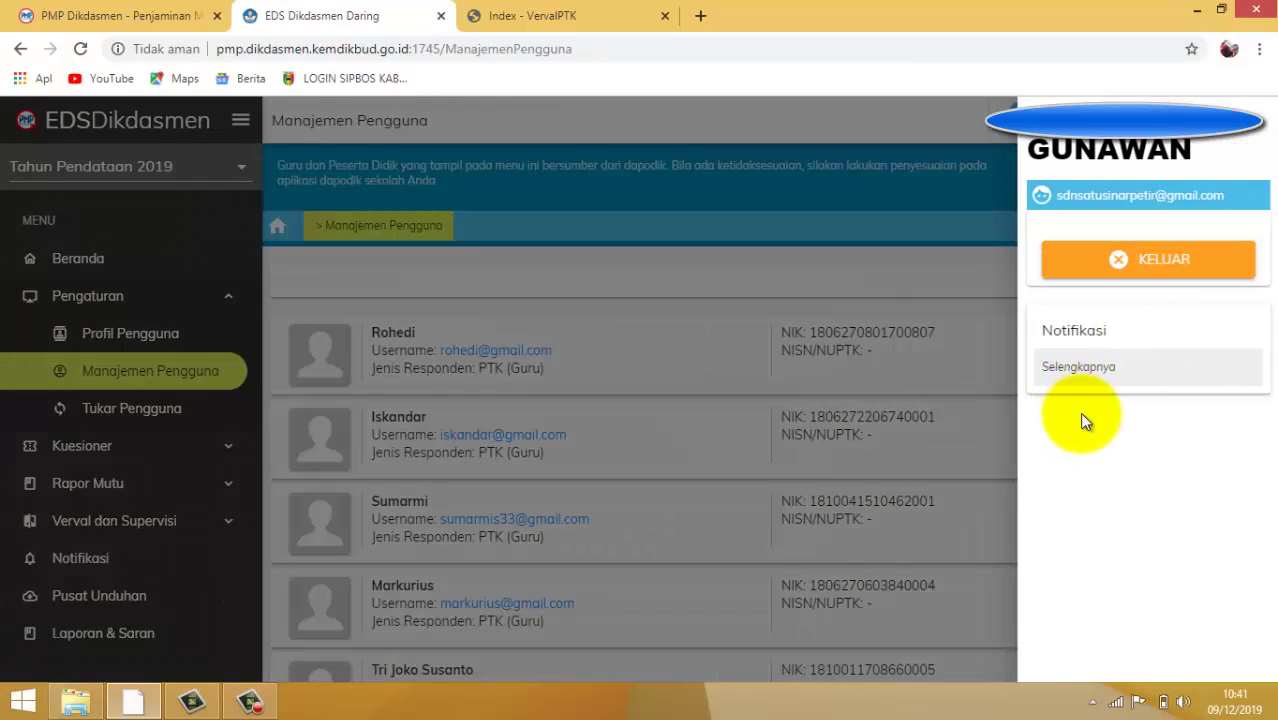
click(1113, 263)
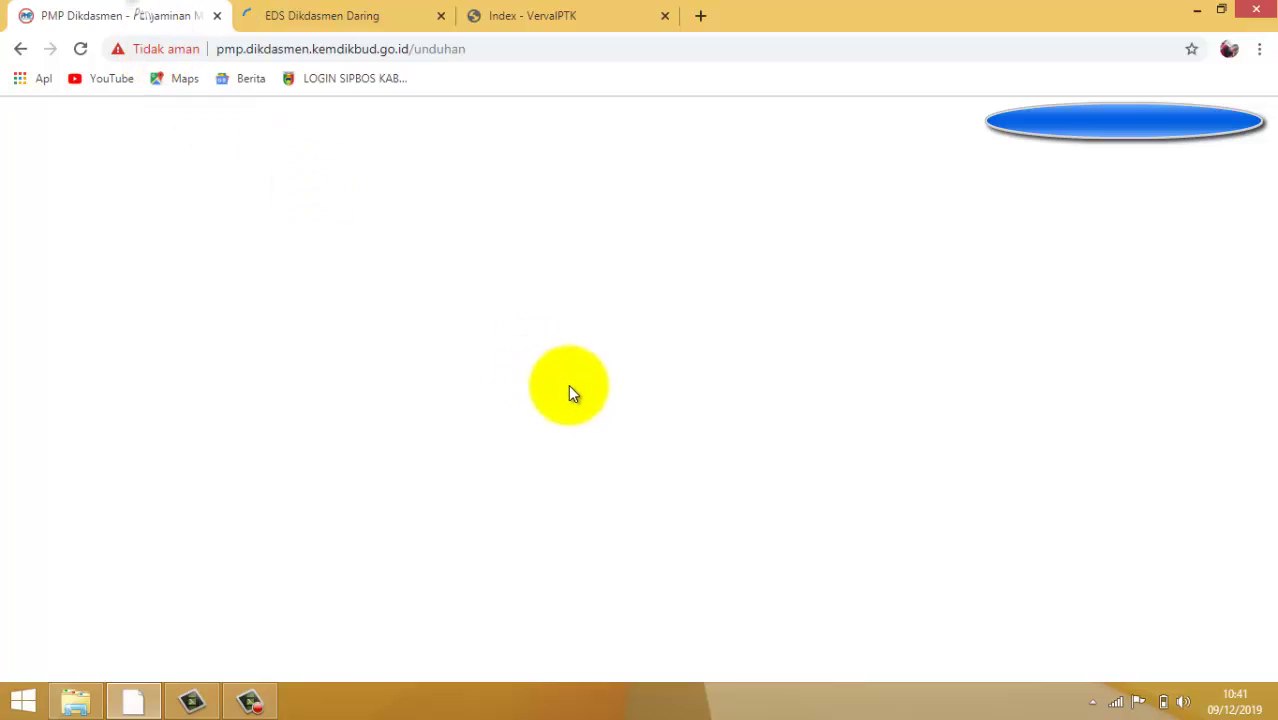
Examine the EDS application downloads and the Prefill EDS 2019 national prefill section on the PMP Dikdasmen Unduhan page.
scroll(1262, 340, up, 1)
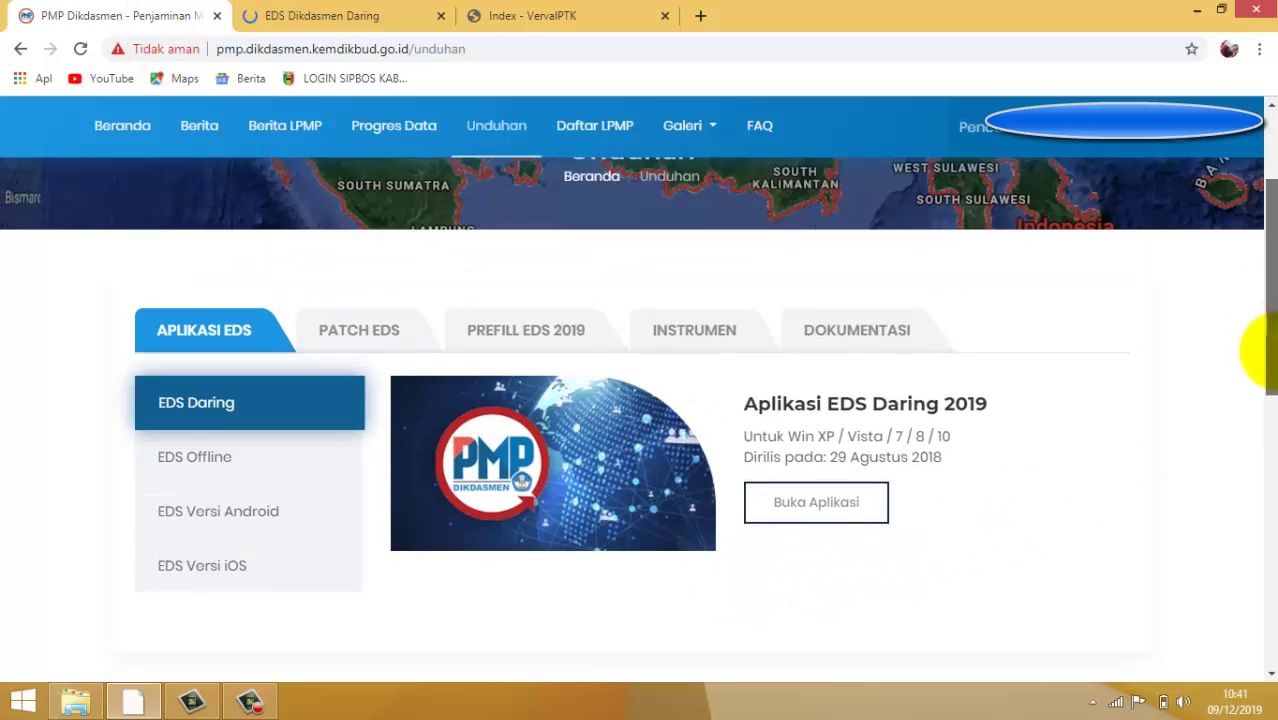
scroll(1262, 355, down, 2)
scroll(1262, 330, up, 1)
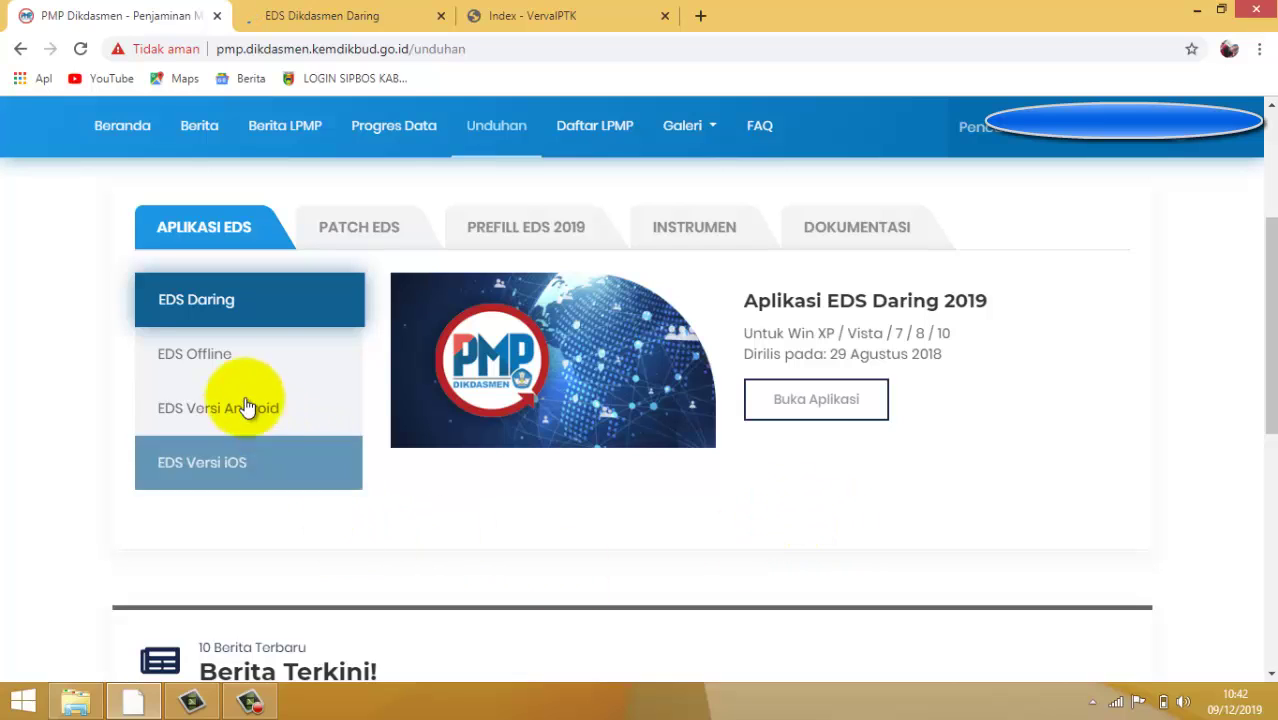
click(531, 240)
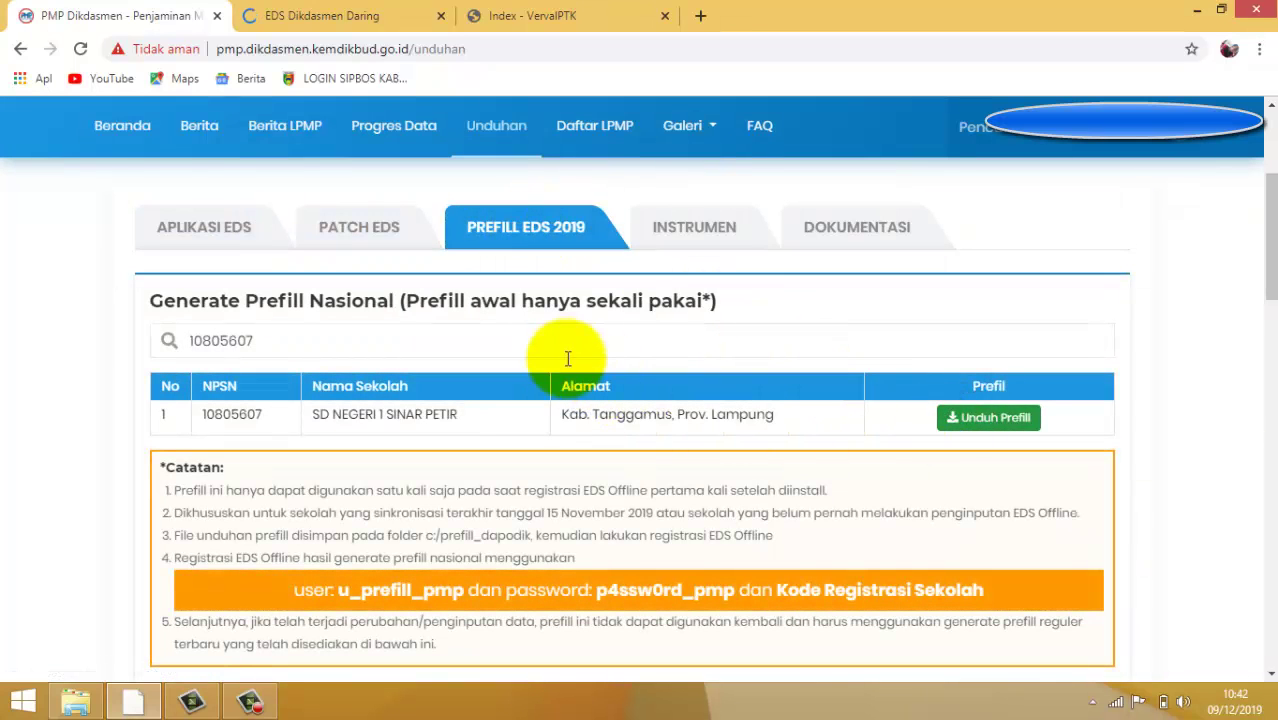
click(420, 338)
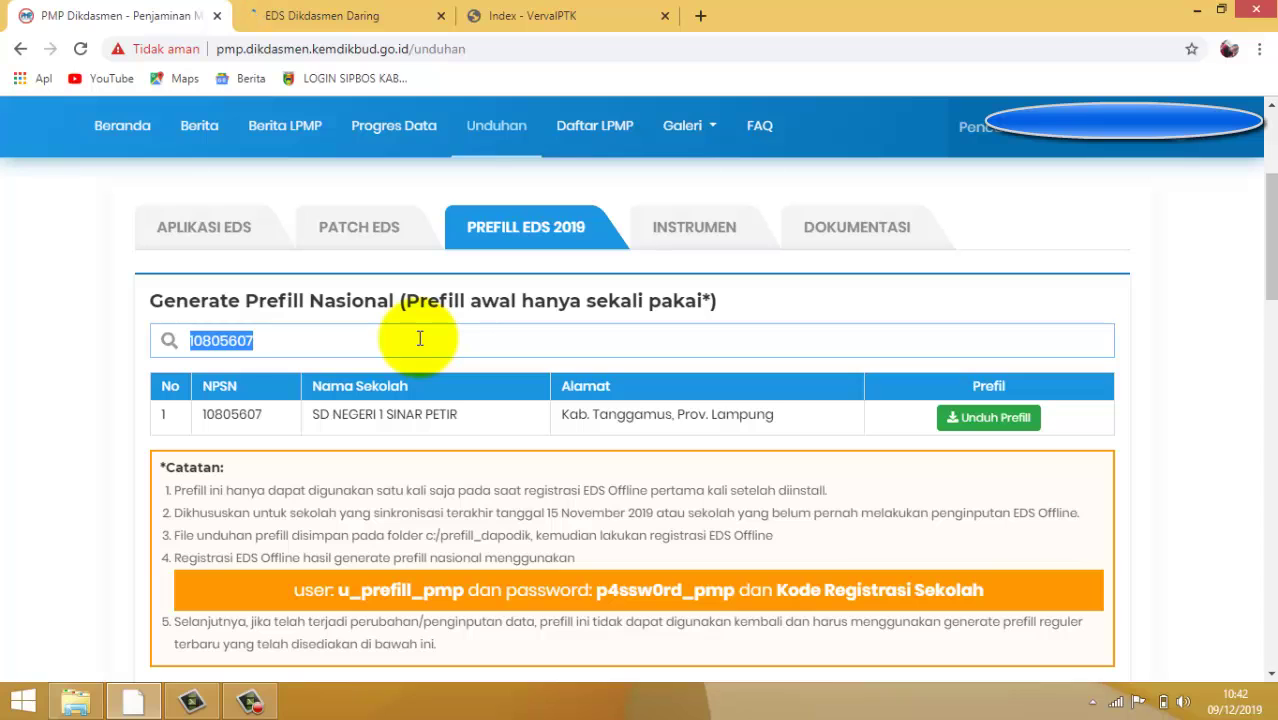
scroll(1264, 286, down, 1)
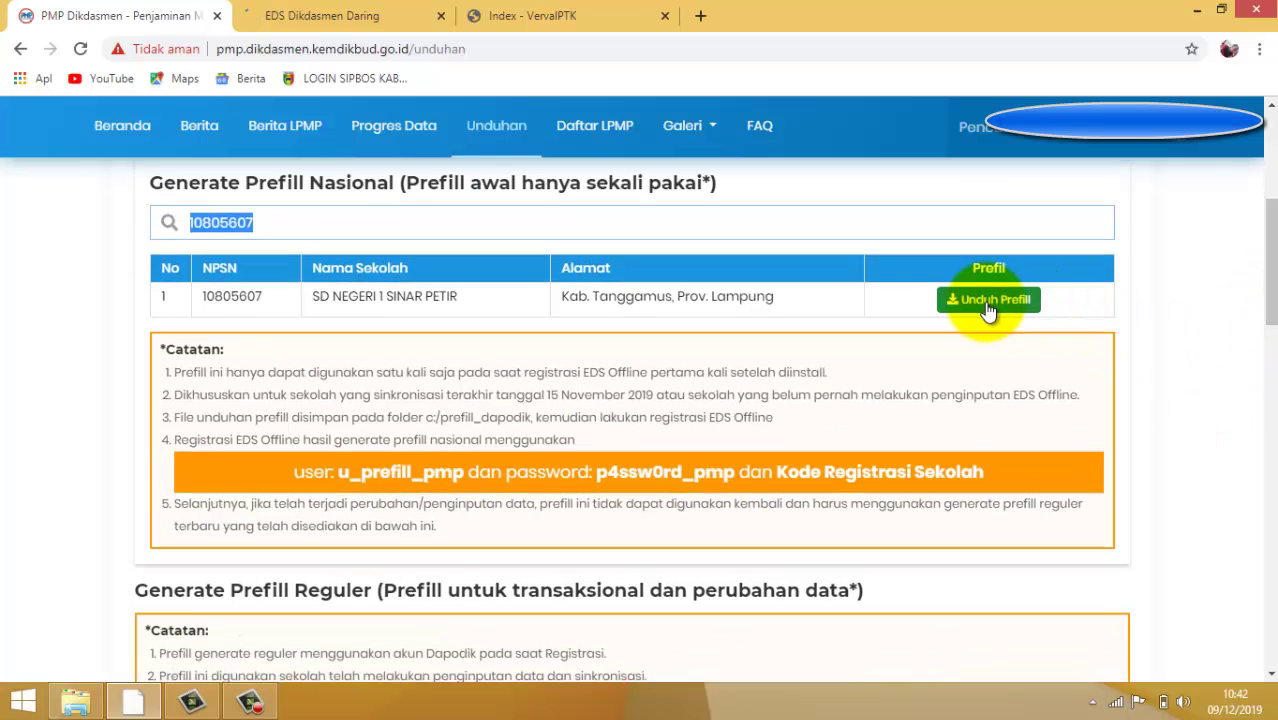
scroll(1258, 286, up, 4)
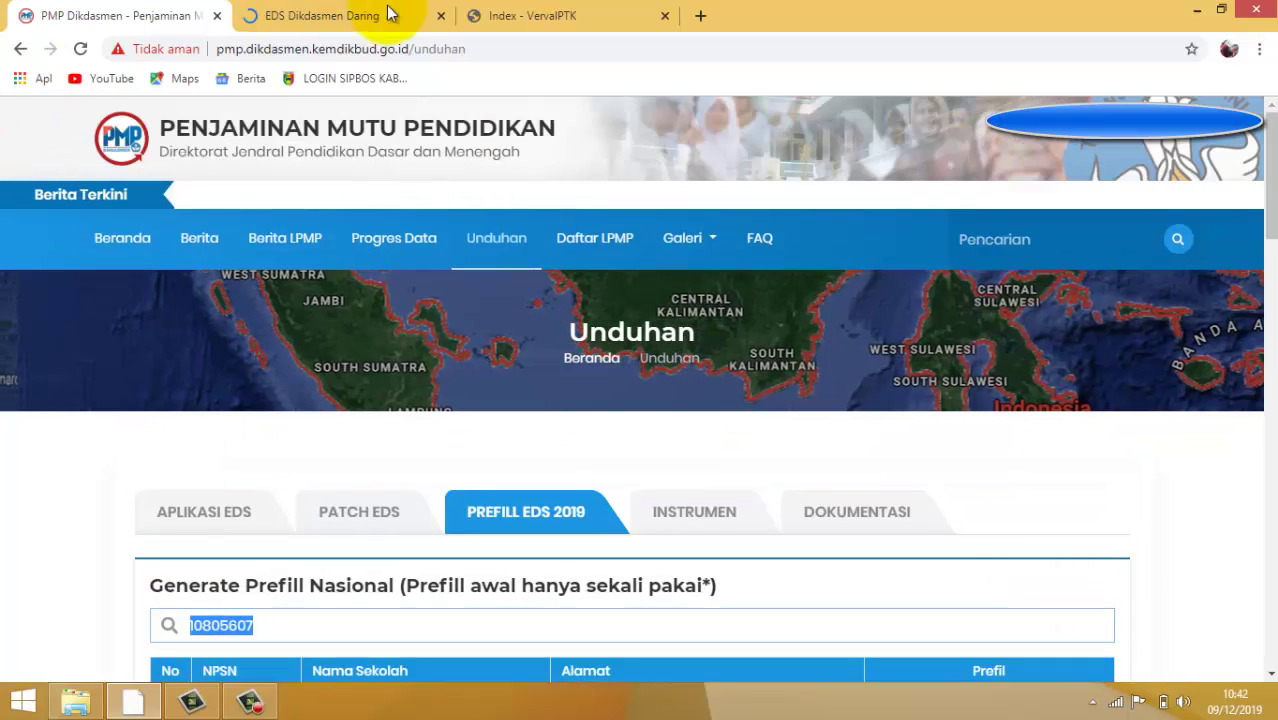
Minimize the browser window and refresh the Windows desktop.
click(1197, 14)
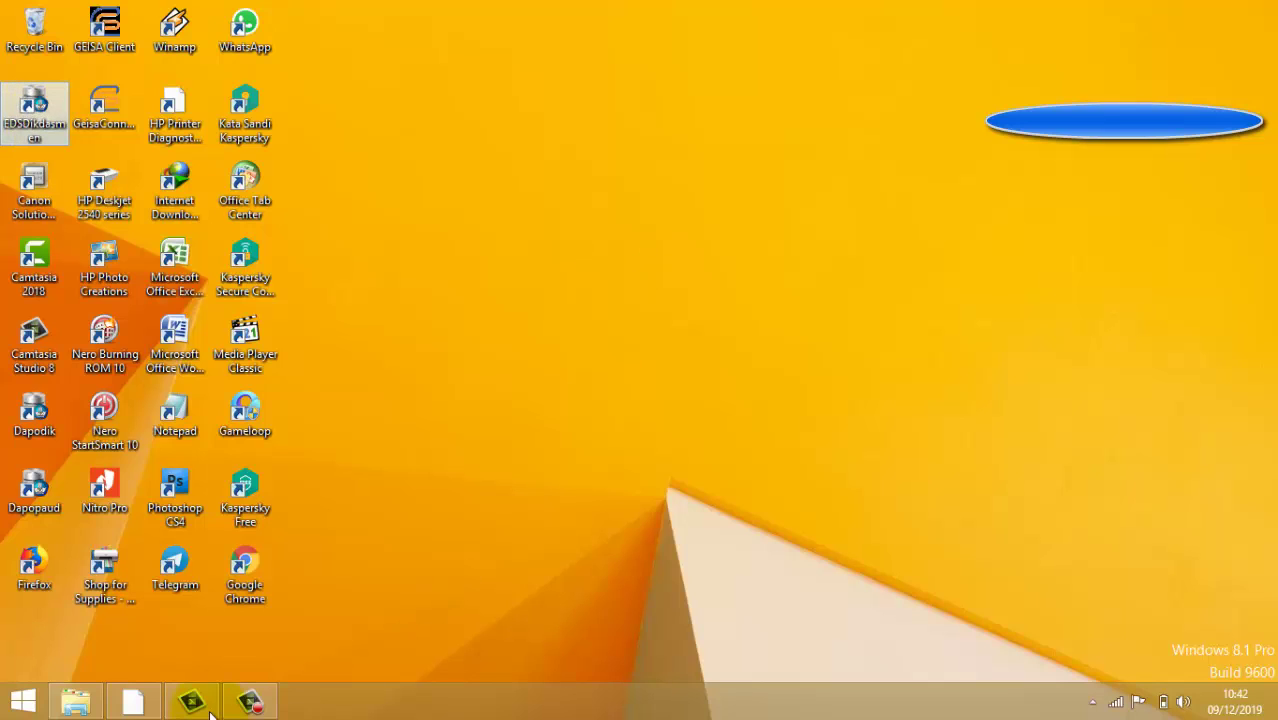
click(610, 122)
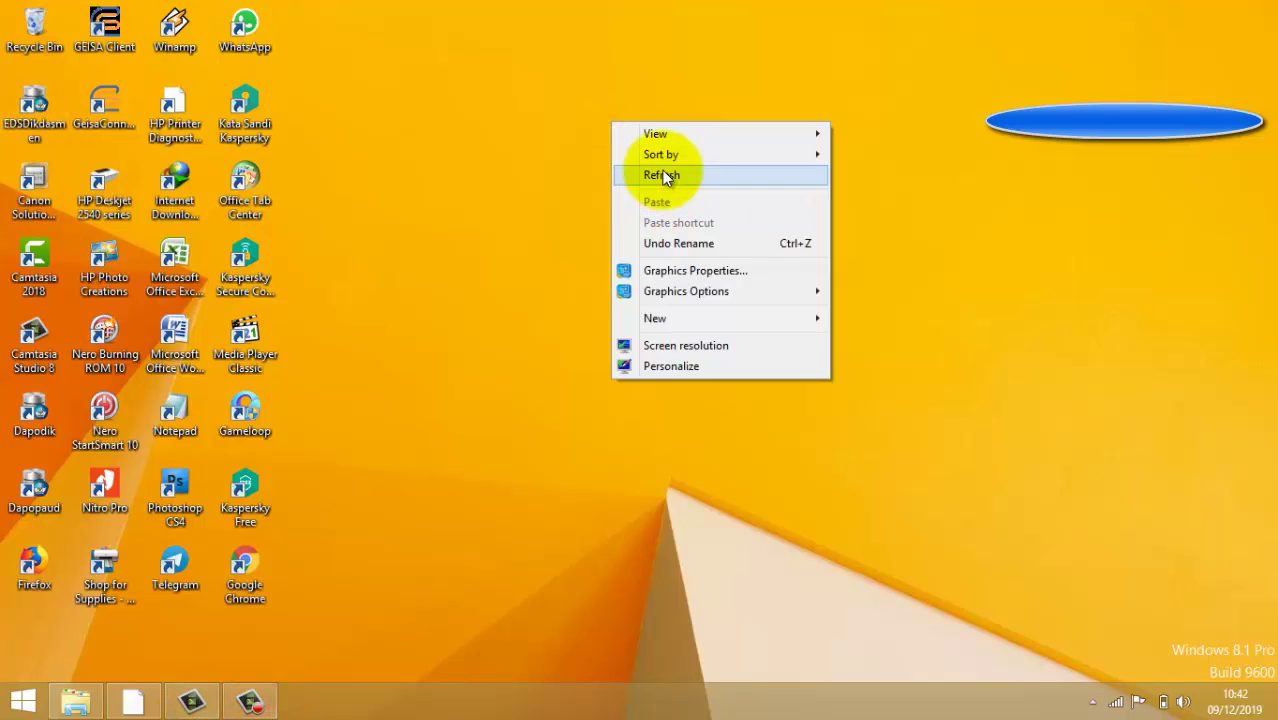
click(650, 172)
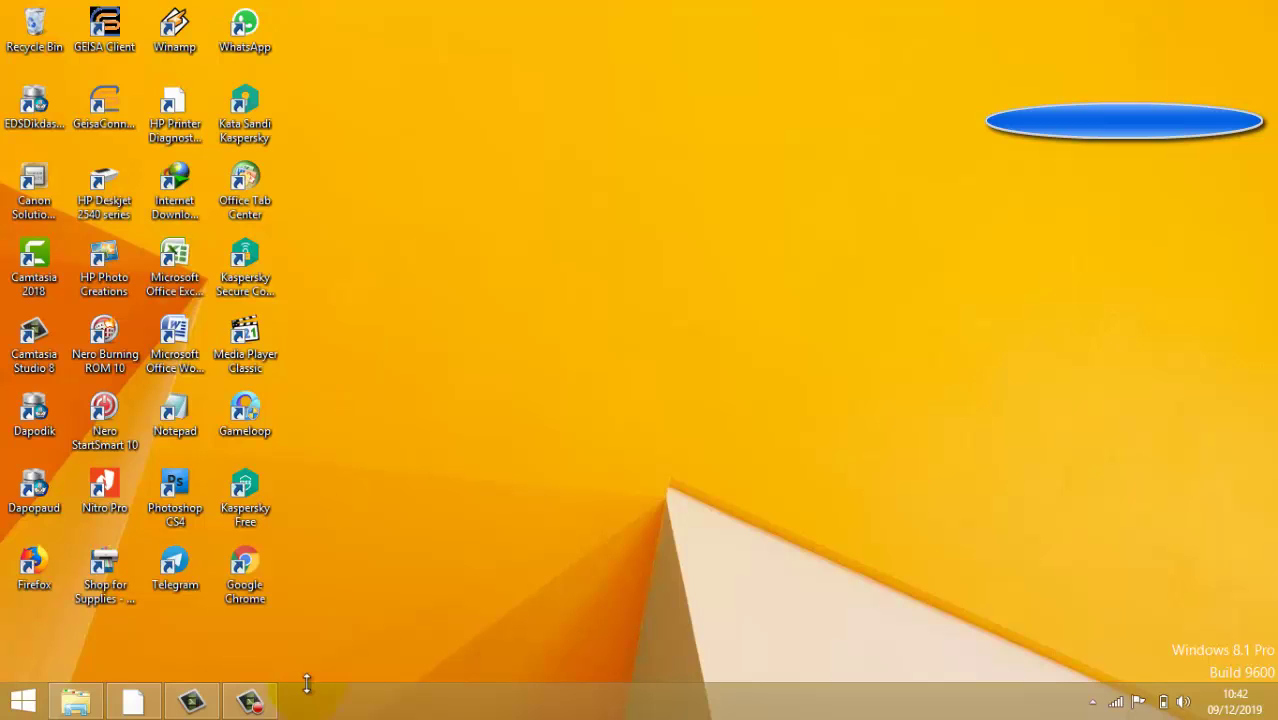
click(250, 700)
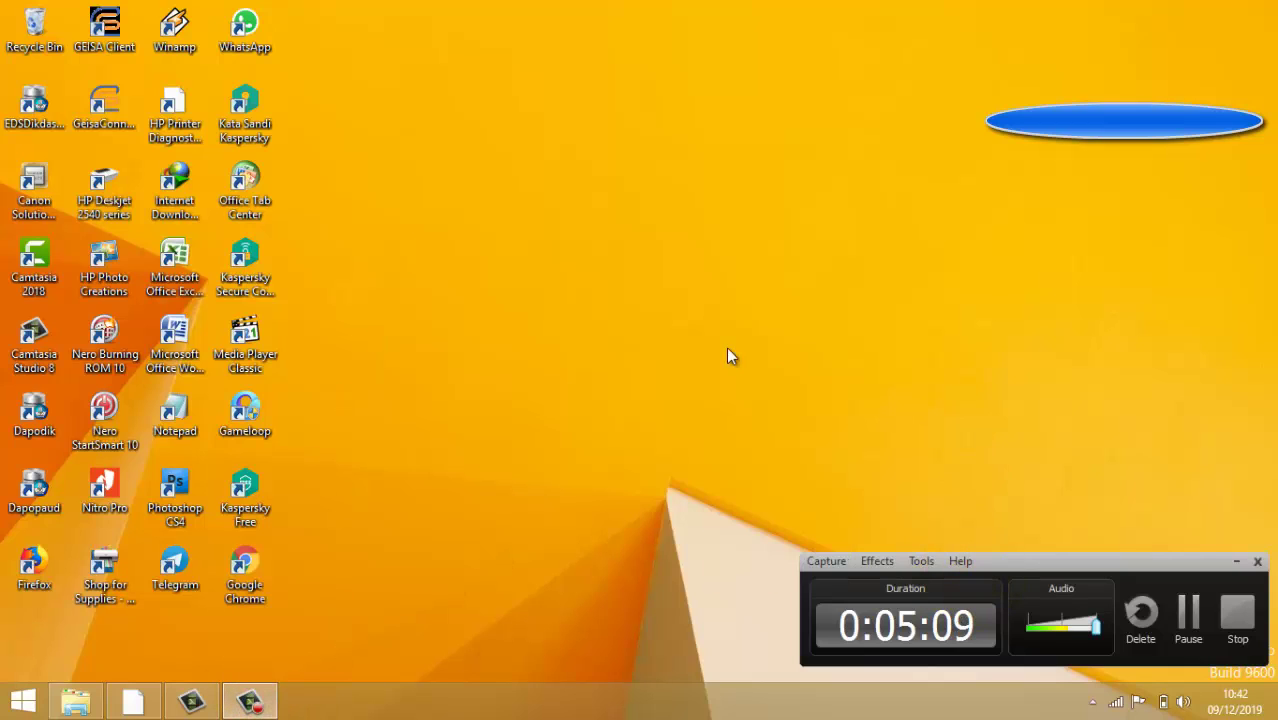